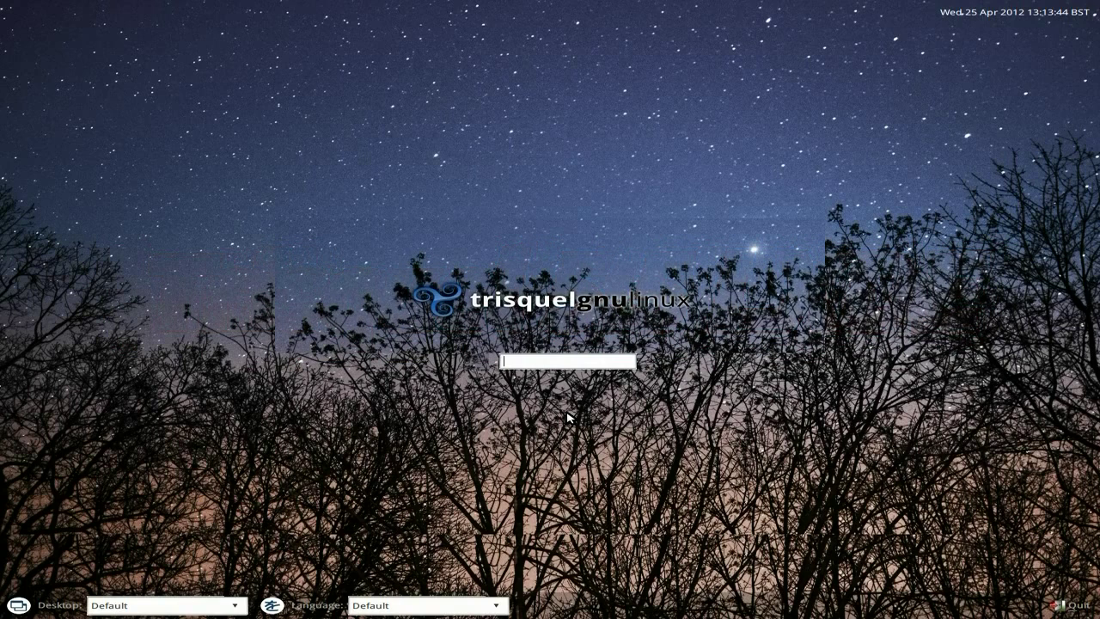
Submit the username at the Trisquel login screen to reach the password prompt.
{"action": "key", "text": "Return"}
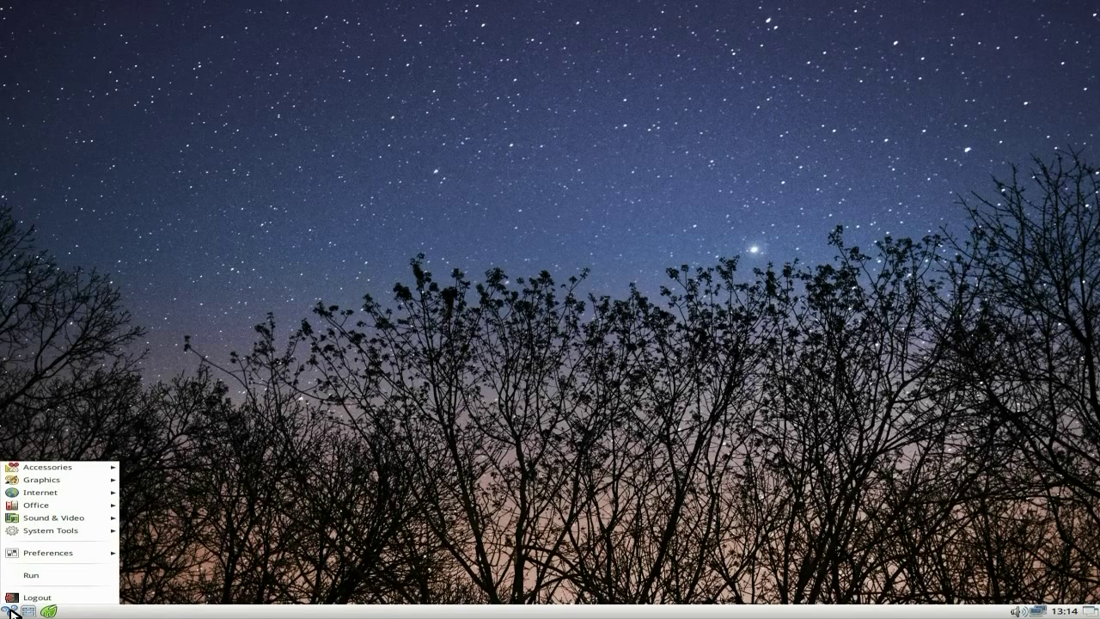
Browse the LXDE menu categories until Office lists AbiWord and ePDFViewer.
{"action": "mouse_move", "coordinate": [69, 474]}
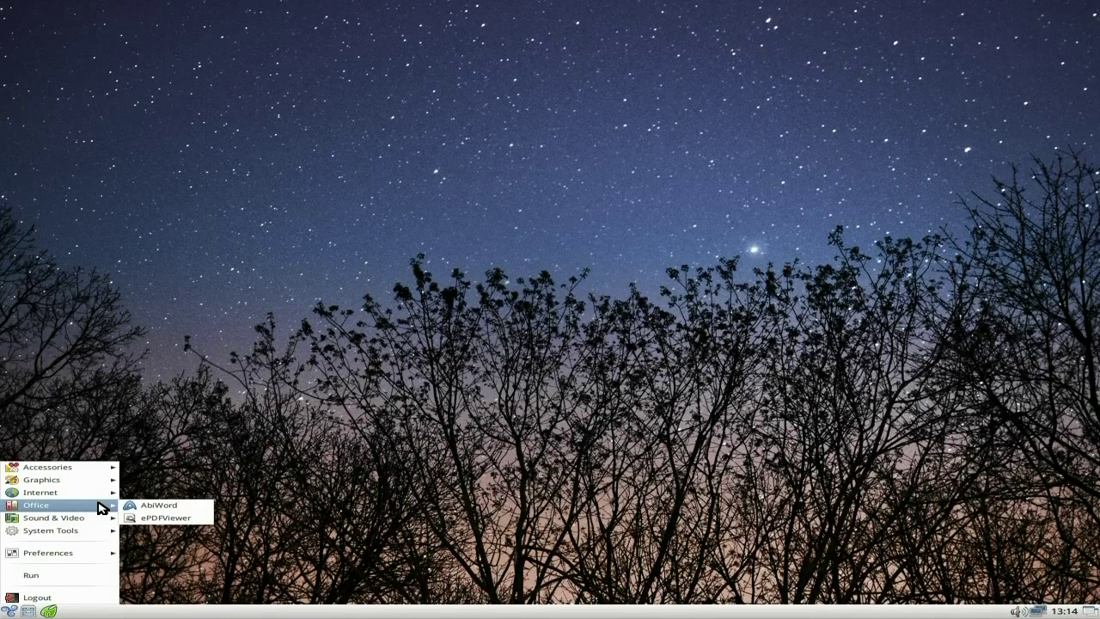
Launch AbiWord, confirm version 2.8.6 in Help > About, then quit AbiWord.
{"action": "left_click", "coordinate": [161, 504]}
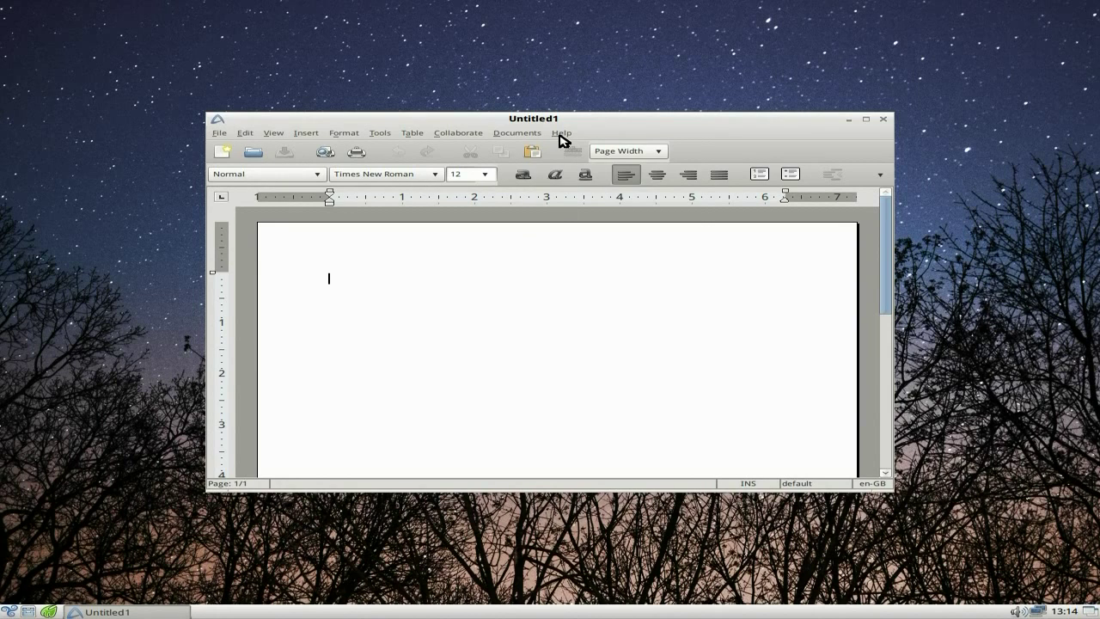
{"action": "left_click", "coordinate": [561, 134]}
{"action": "left_click", "coordinate": [590, 231]}
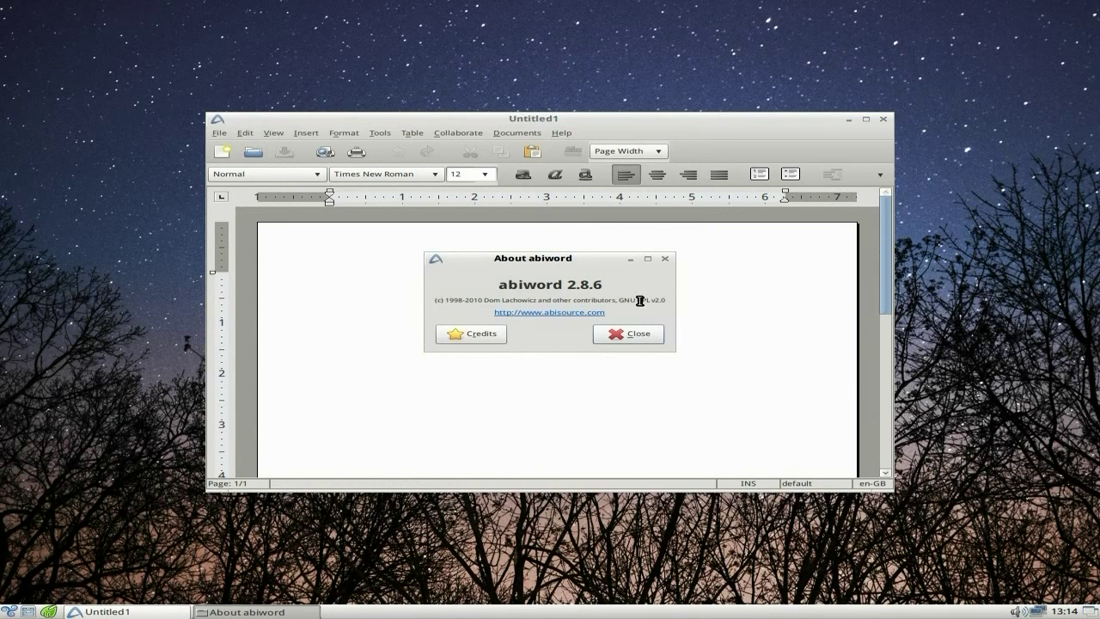
{"action": "left_click", "coordinate": [633, 335]}
{"action": "left_click", "coordinate": [883, 119]}
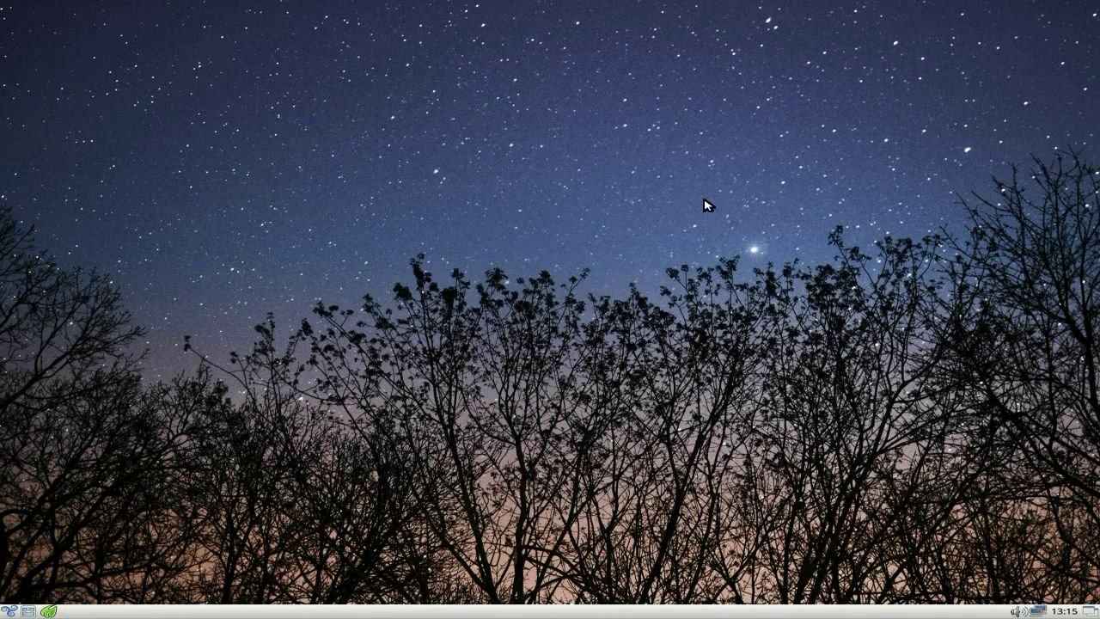
Launch Add/Remove Applications from the Preferences menu.
{"action": "left_click", "coordinate": [9, 611]}
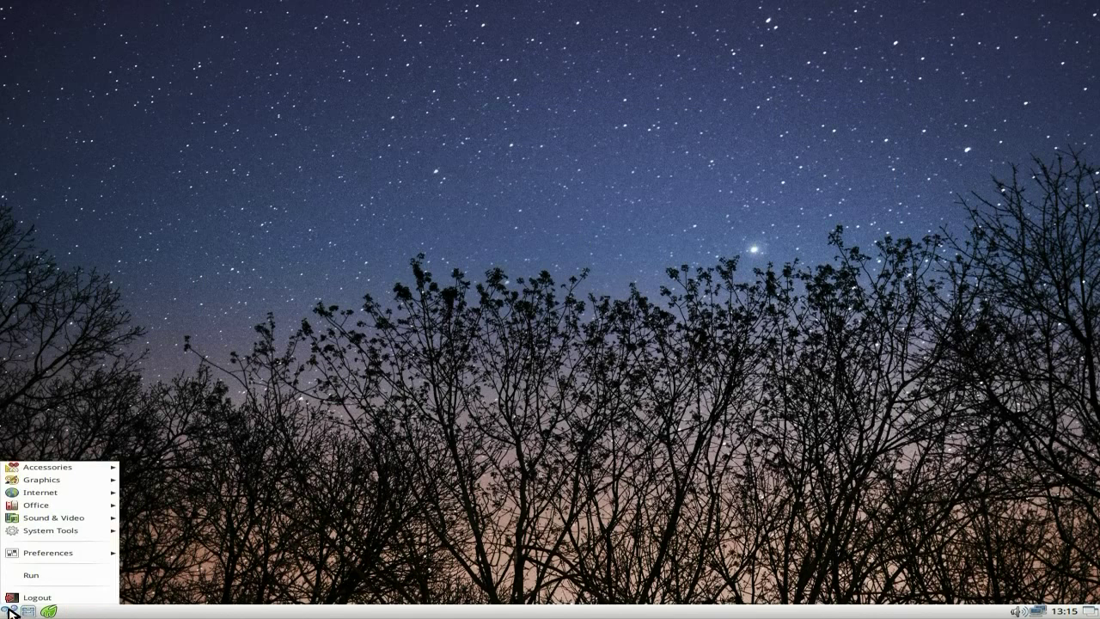
{"action": "mouse_move", "coordinate": [62, 520]}
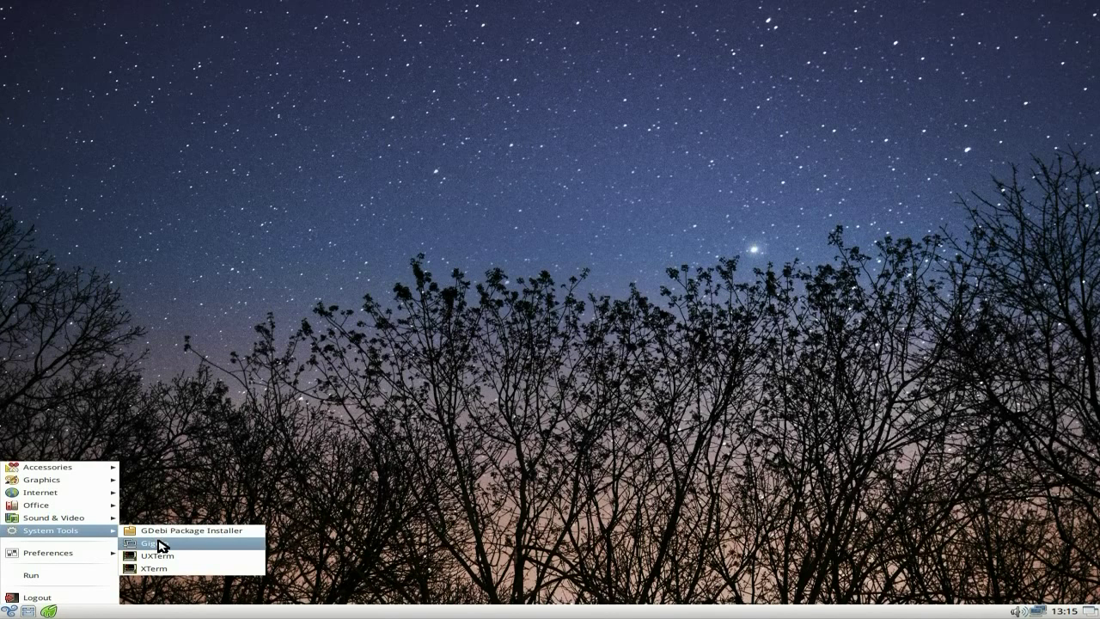
{"action": "mouse_move", "coordinate": [71, 552]}
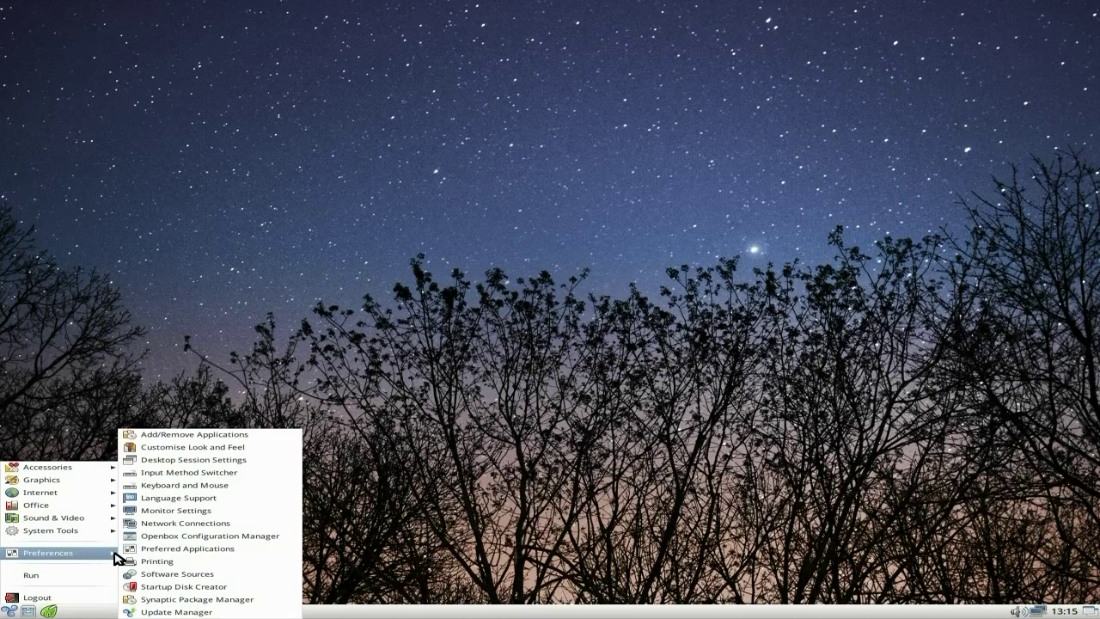
{"action": "left_click", "coordinate": [202, 439]}
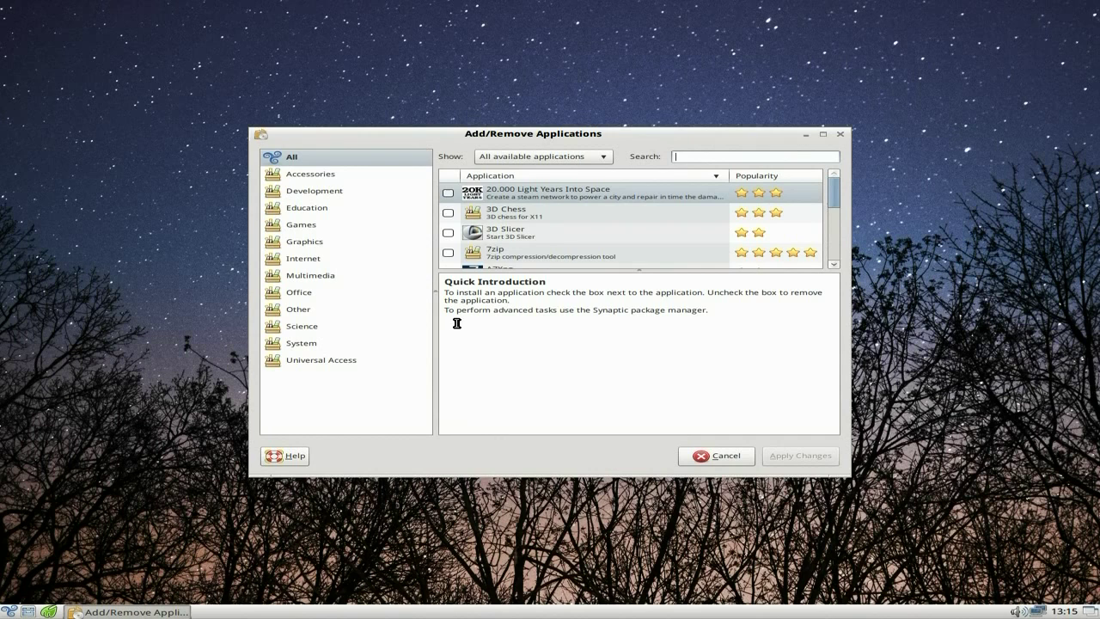
Filter Add/Remove Applications to the Internet category and scroll the list to Seamonkey.
{"action": "left_click", "coordinate": [314, 261]}
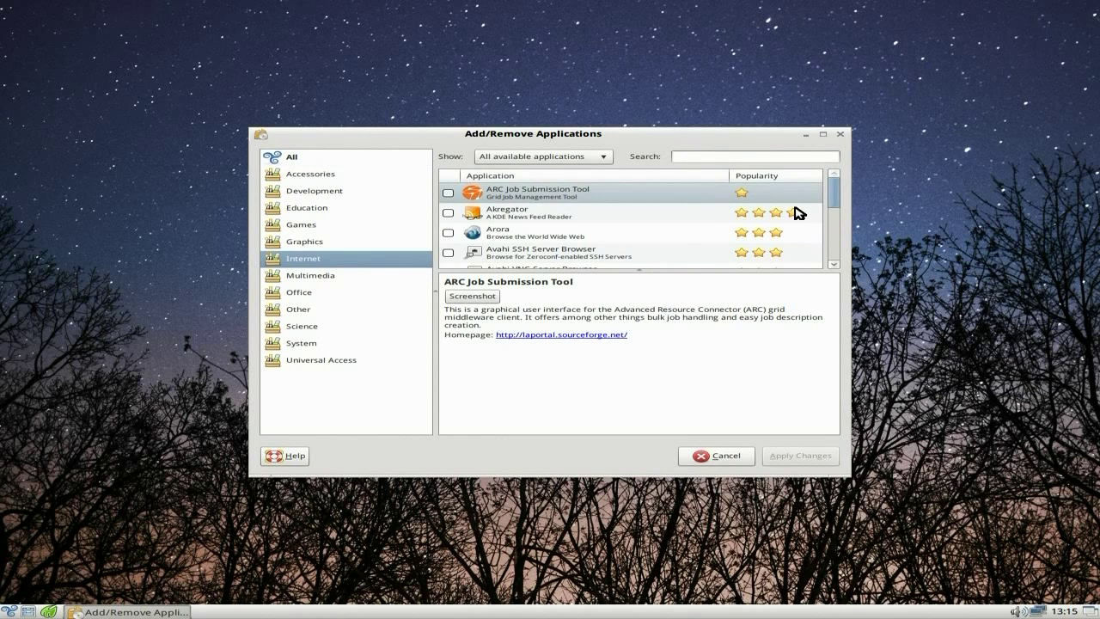
{"action": "left_click_drag", "start_coordinate": [833, 197], "coordinate": [835, 246]}
{"action": "scroll", "coordinate": [621, 241], "scroll_direction": "down", "scroll_amount": 5}
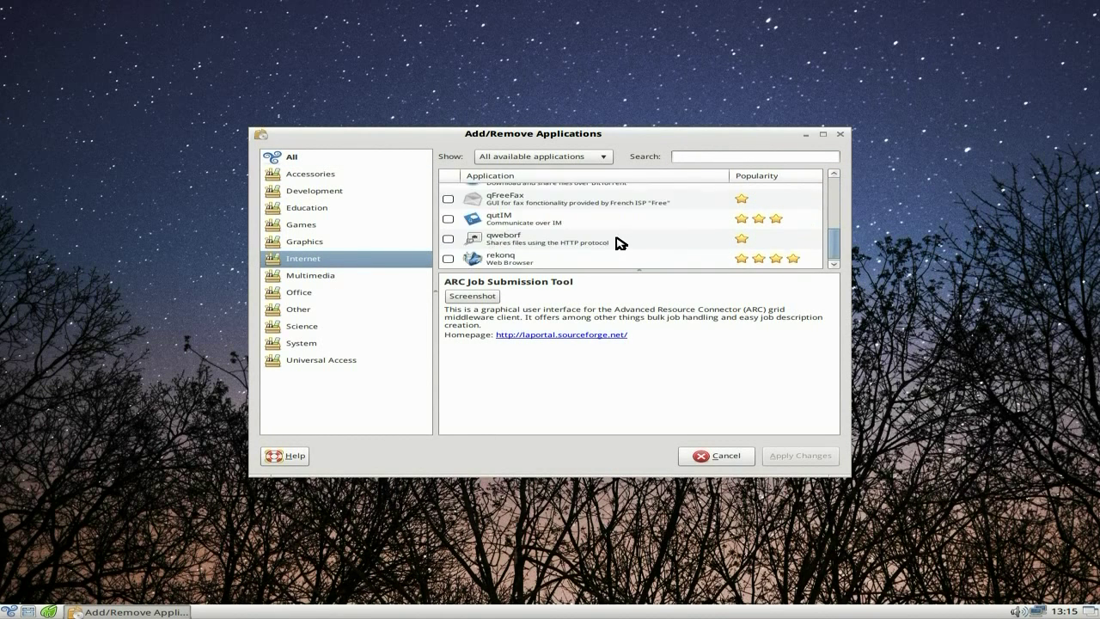
{"action": "scroll", "coordinate": [619, 243], "scroll_direction": "up", "scroll_amount": 8}
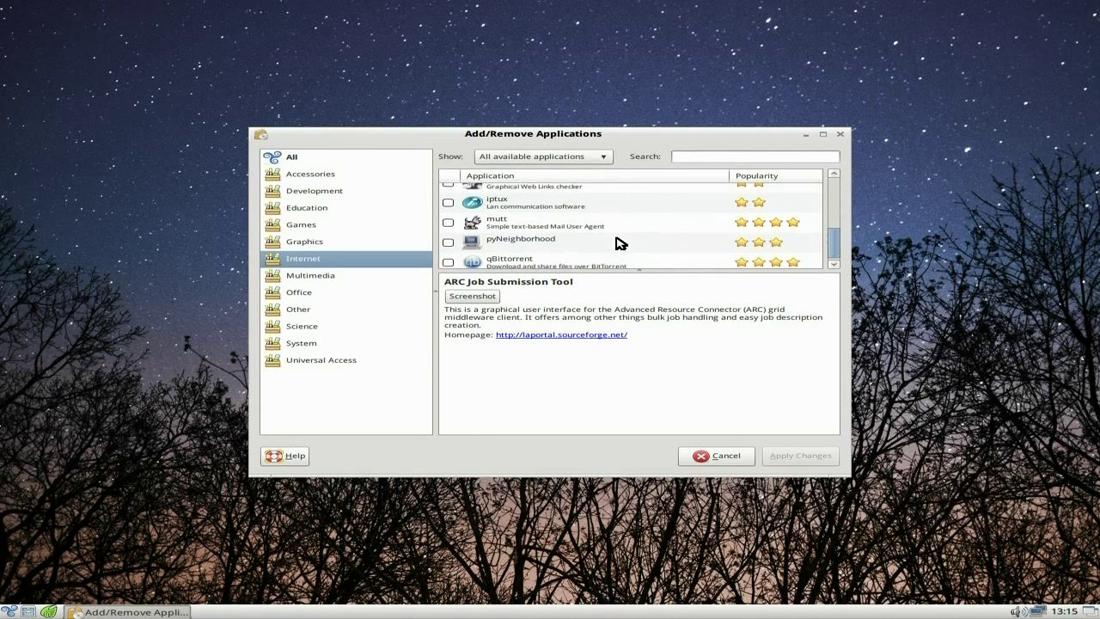
{"action": "scroll", "coordinate": [619, 243], "scroll_direction": "down", "scroll_amount": 8}
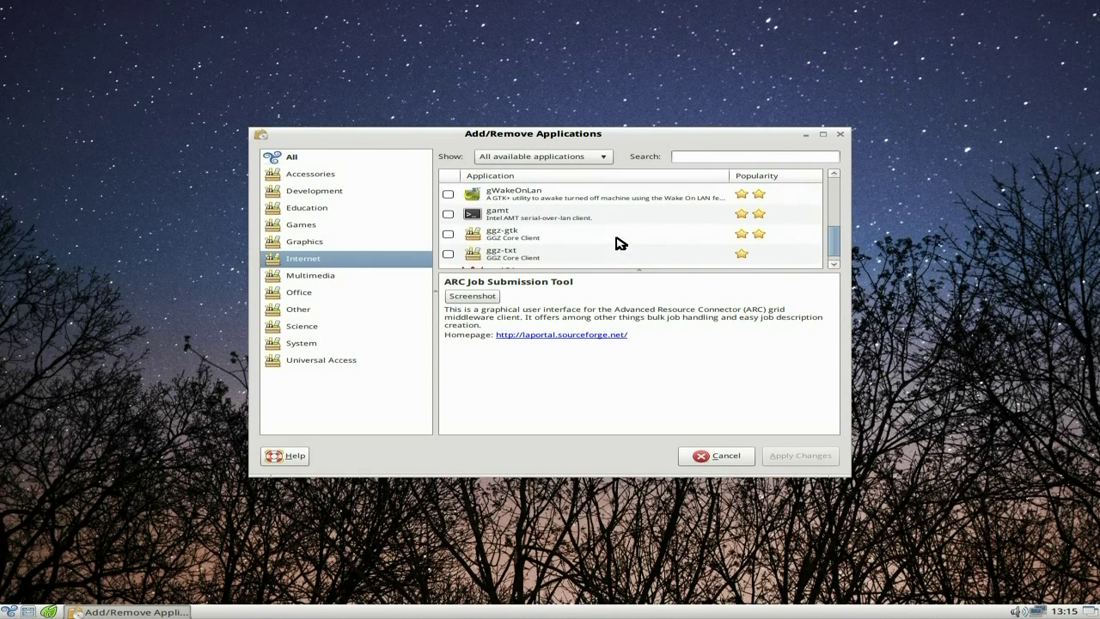
{"action": "scroll", "coordinate": [619, 244], "scroll_direction": "down", "scroll_amount": 1}
{"action": "scroll", "coordinate": [618, 243], "scroll_direction": "up", "scroll_amount": 3}
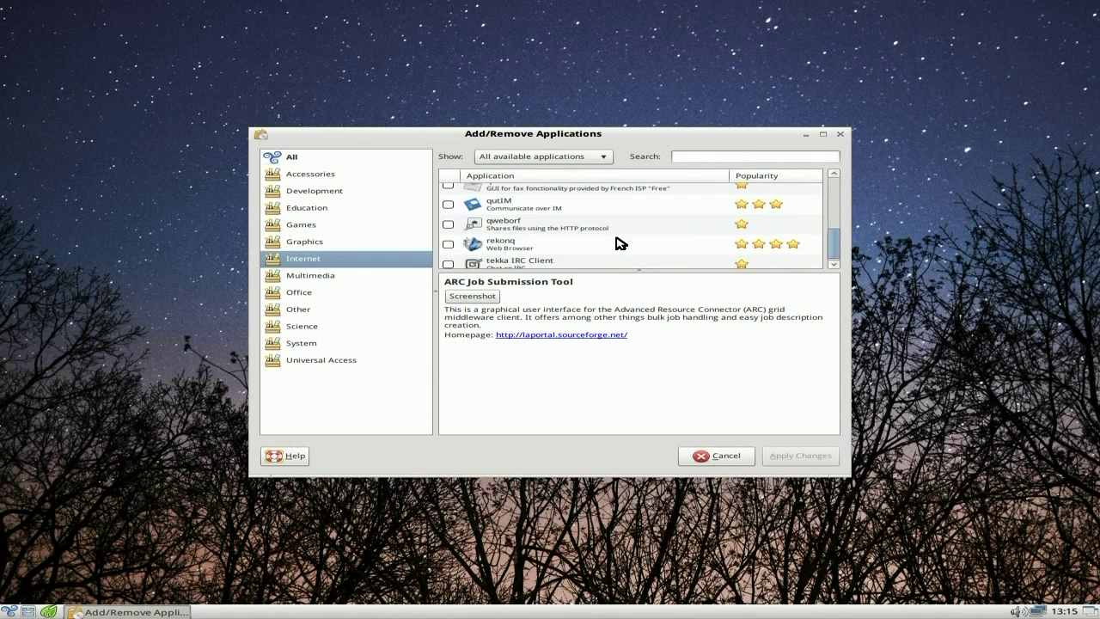
{"action": "scroll", "coordinate": [619, 243], "scroll_direction": "up", "scroll_amount": 3}
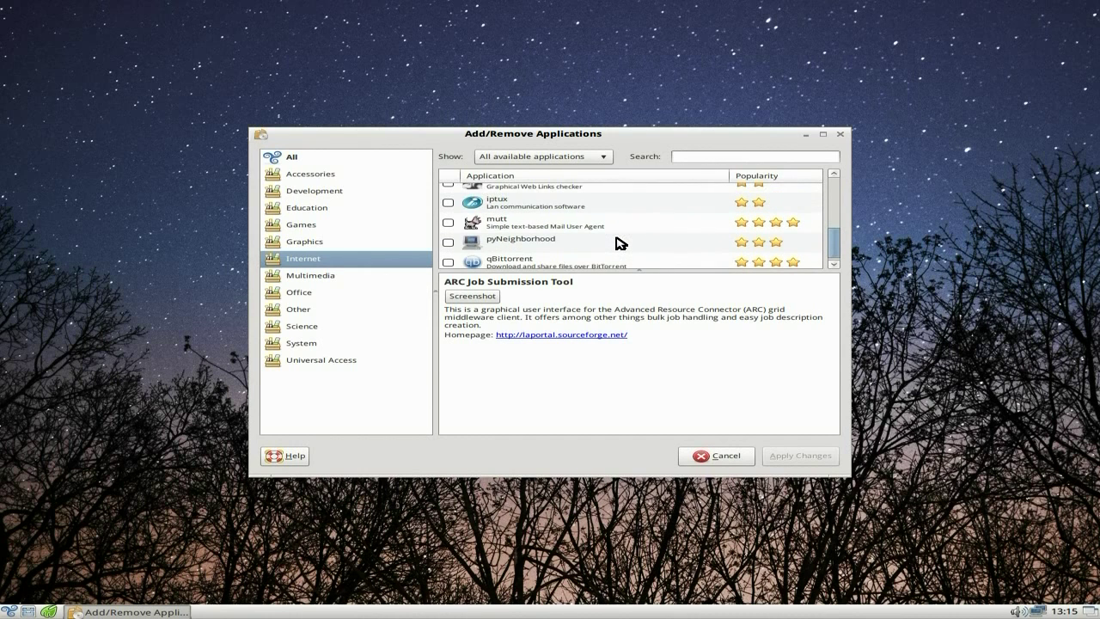
{"action": "scroll", "coordinate": [619, 243], "scroll_direction": "up", "scroll_amount": 5}
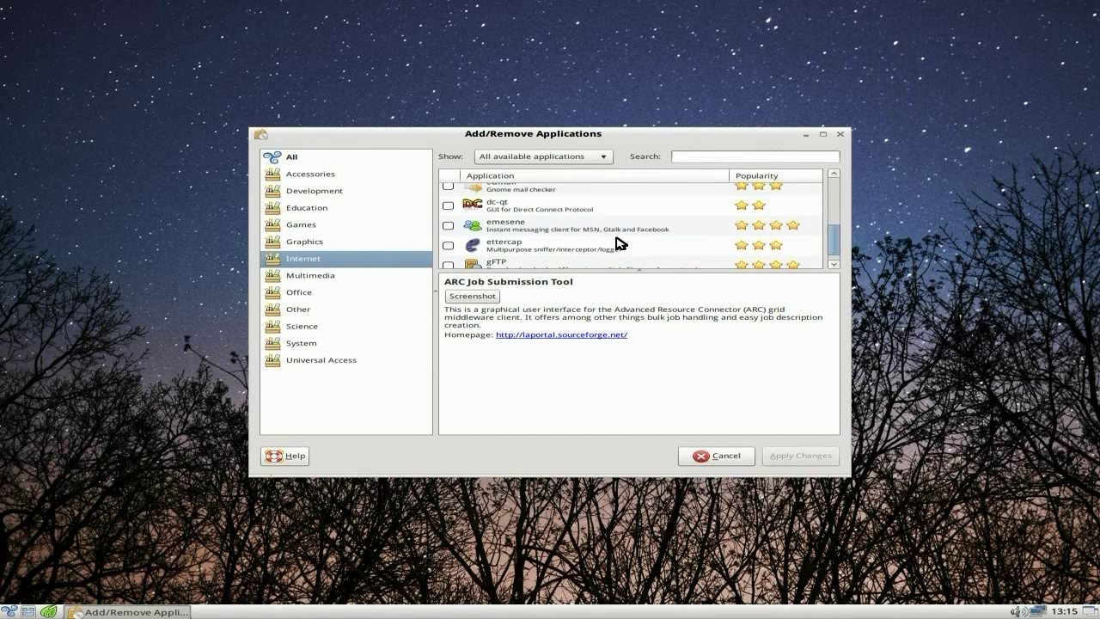
{"action": "scroll", "coordinate": [619, 243], "scroll_direction": "up", "scroll_amount": 3}
{"action": "scroll", "coordinate": [619, 243], "scroll_direction": "up", "scroll_amount": 6}
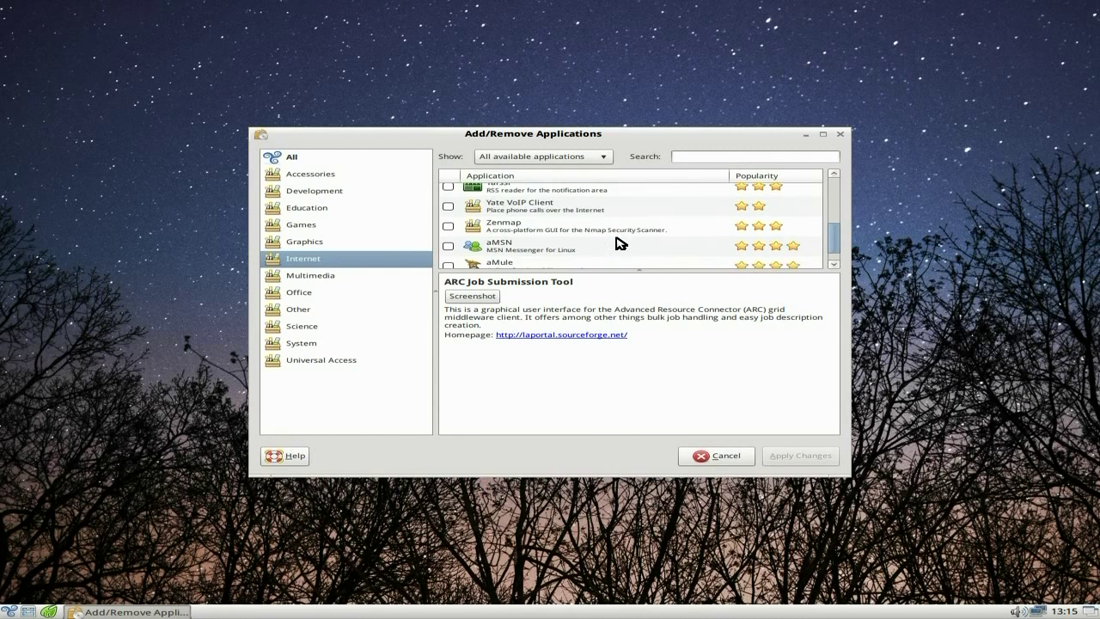
{"action": "scroll", "coordinate": [619, 243], "scroll_direction": "up", "scroll_amount": 6}
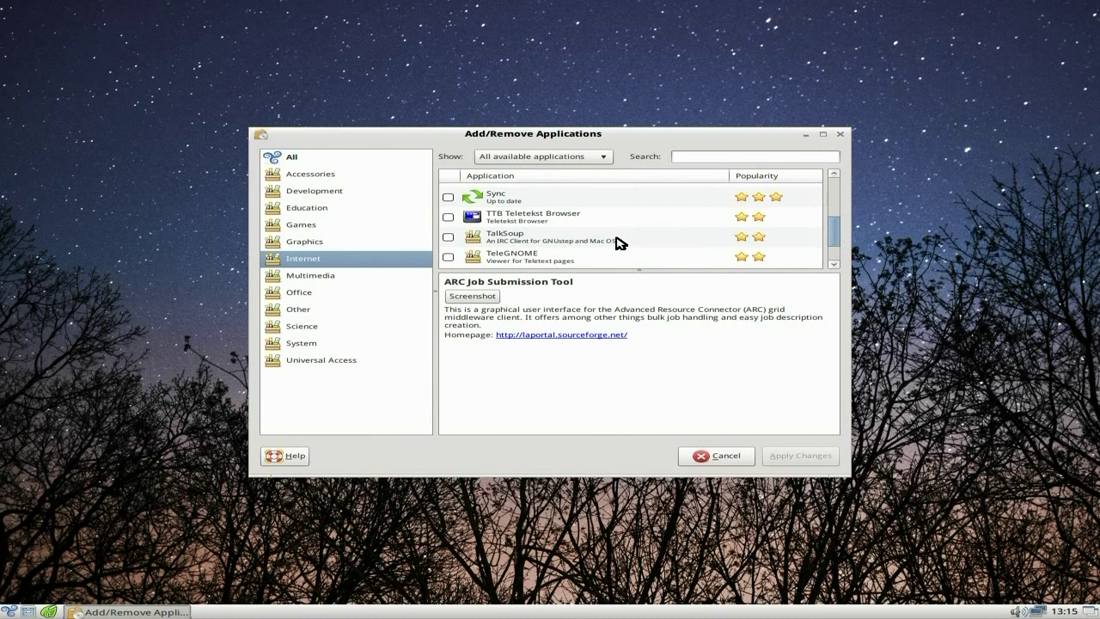
{"action": "scroll", "coordinate": [619, 243], "scroll_direction": "up", "scroll_amount": 3}
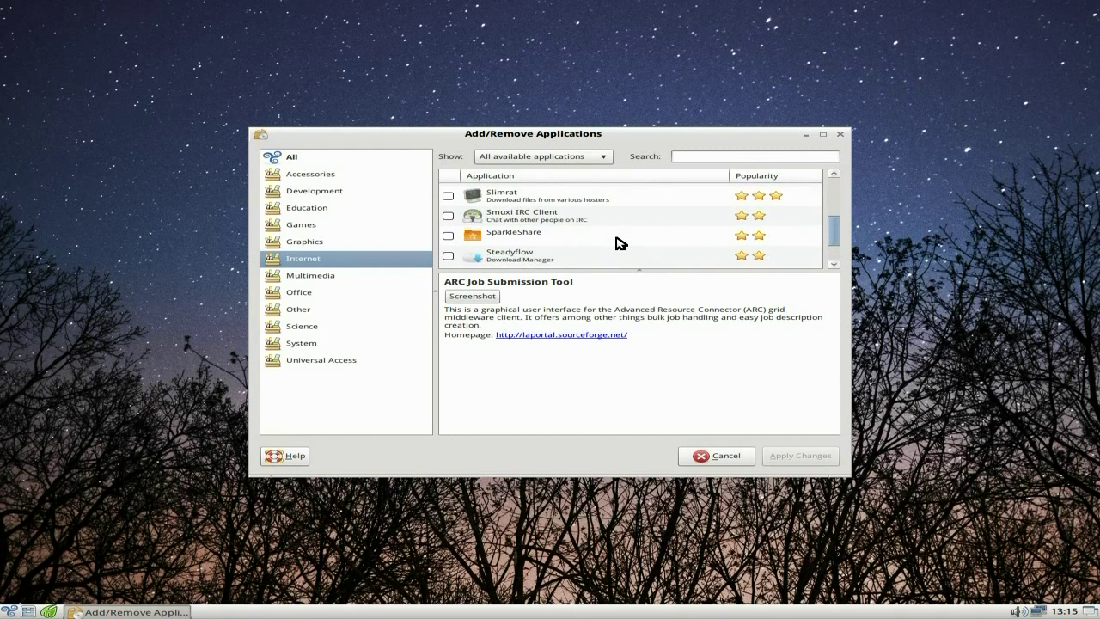
{"action": "scroll", "coordinate": [619, 243], "scroll_direction": "up", "scroll_amount": 4}
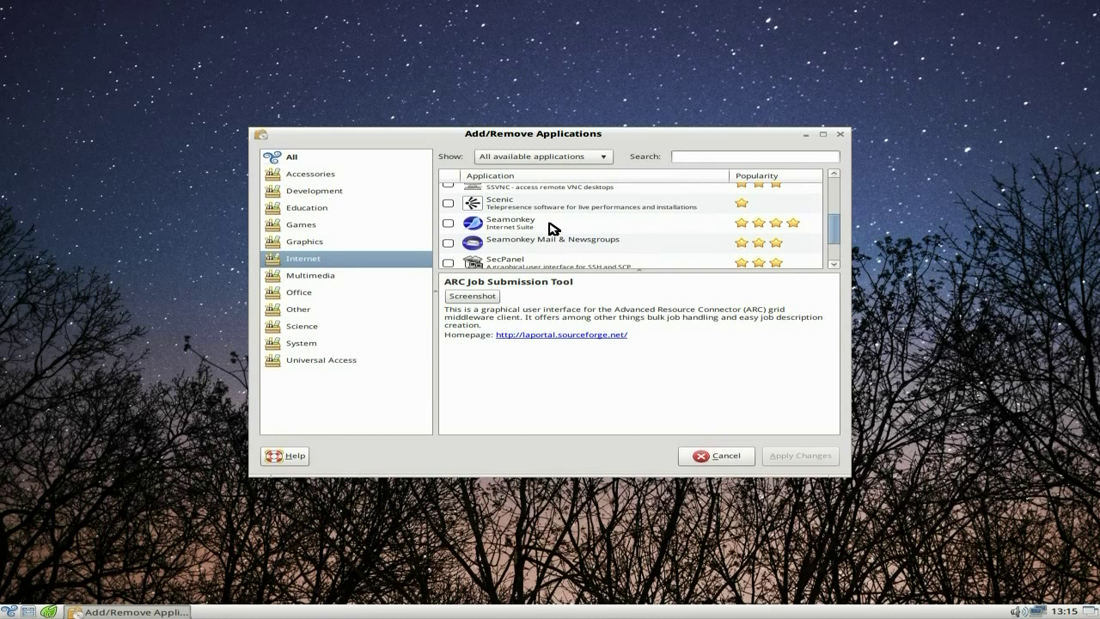
Mark Seamonkey for installation, dismiss the not-installable-on-i386 error, and return to the list top.
{"action": "left_click", "coordinate": [550, 229]}
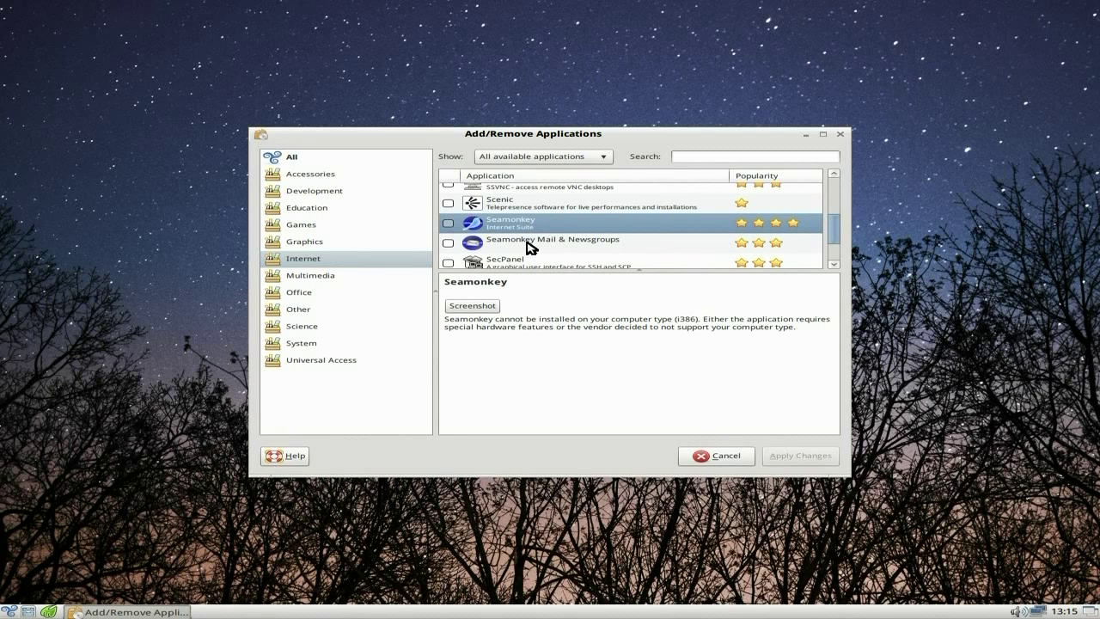
{"action": "left_click", "coordinate": [448, 223]}
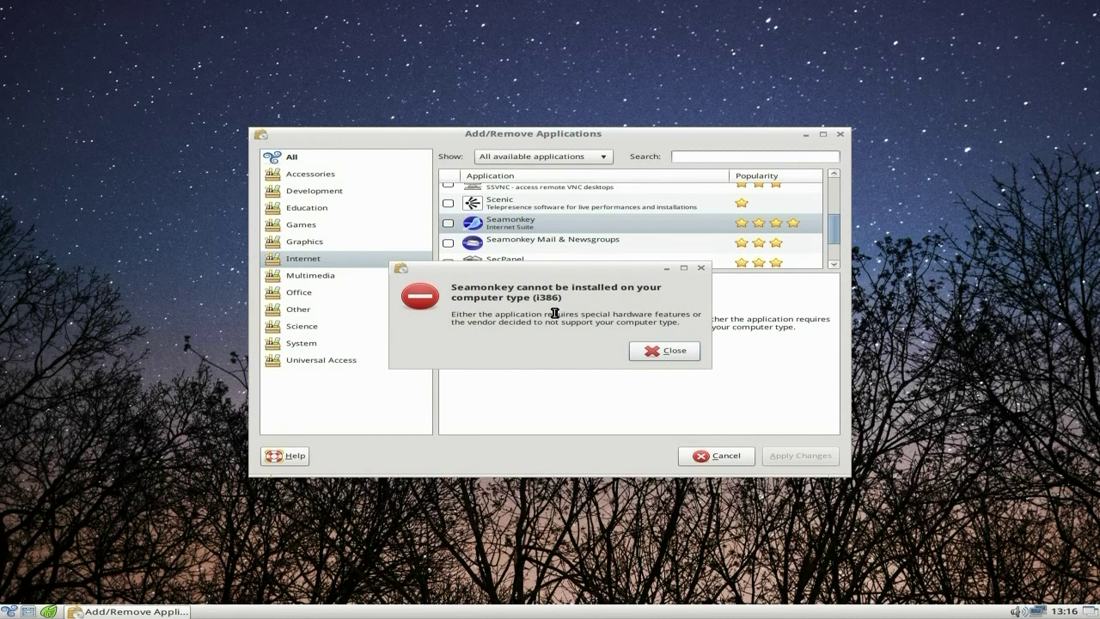
{"action": "left_click", "coordinate": [650, 353]}
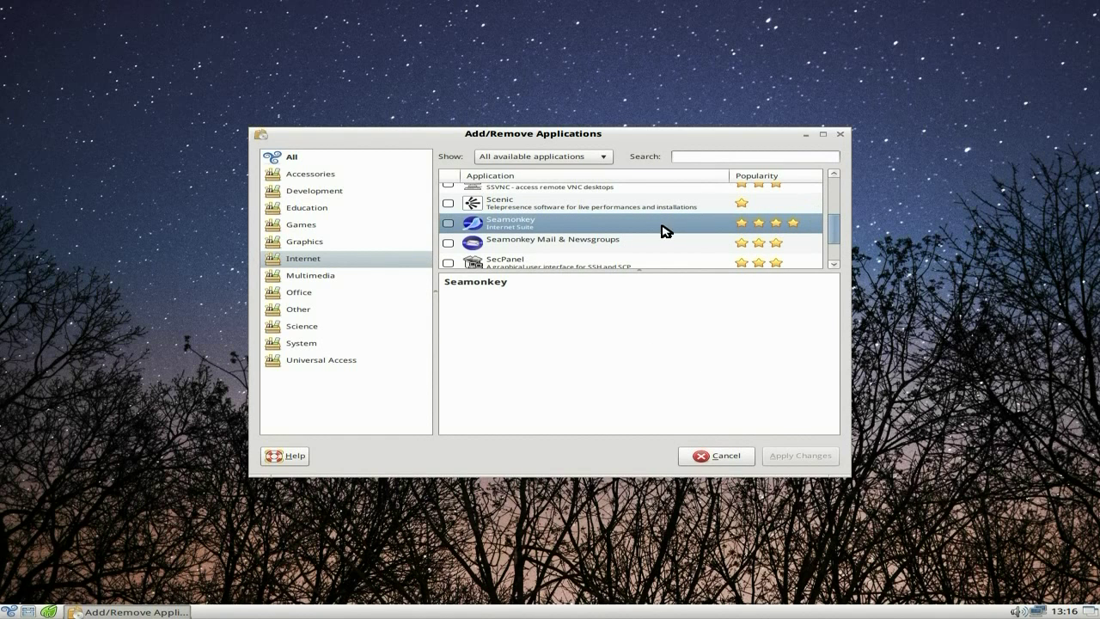
{"action": "scroll", "coordinate": [662, 232], "scroll_direction": "up", "scroll_amount": 2}
{"action": "left_click_drag", "start_coordinate": [830, 233], "coordinate": [831, 174]}
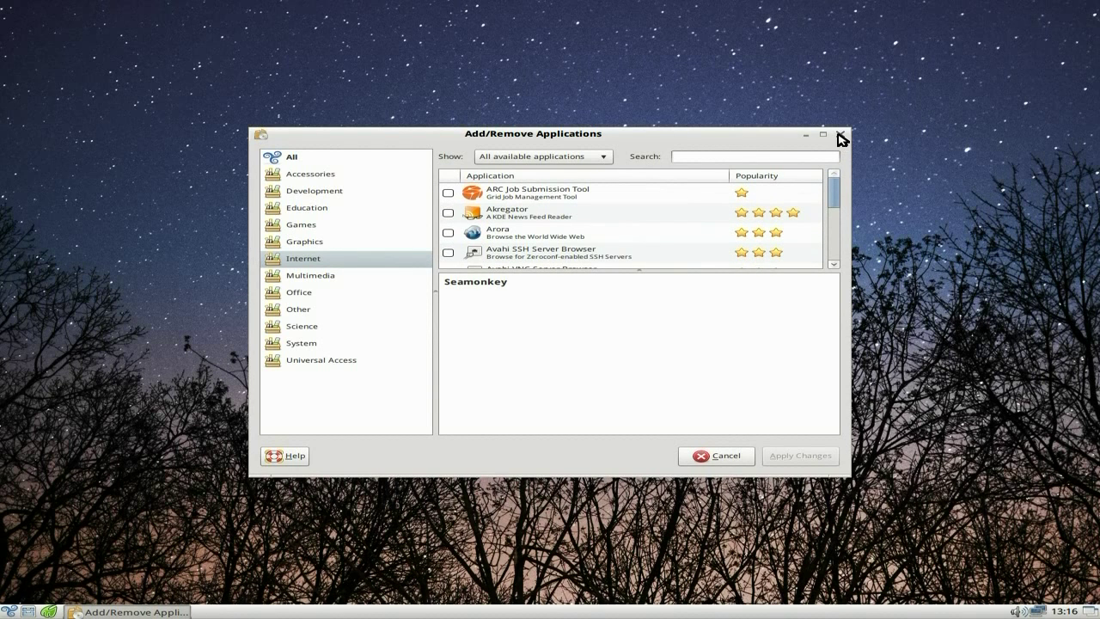
Close the installer, launch Synaptic Package Manager with the account password, and centre its window.
{"action": "left_click", "coordinate": [840, 136]}
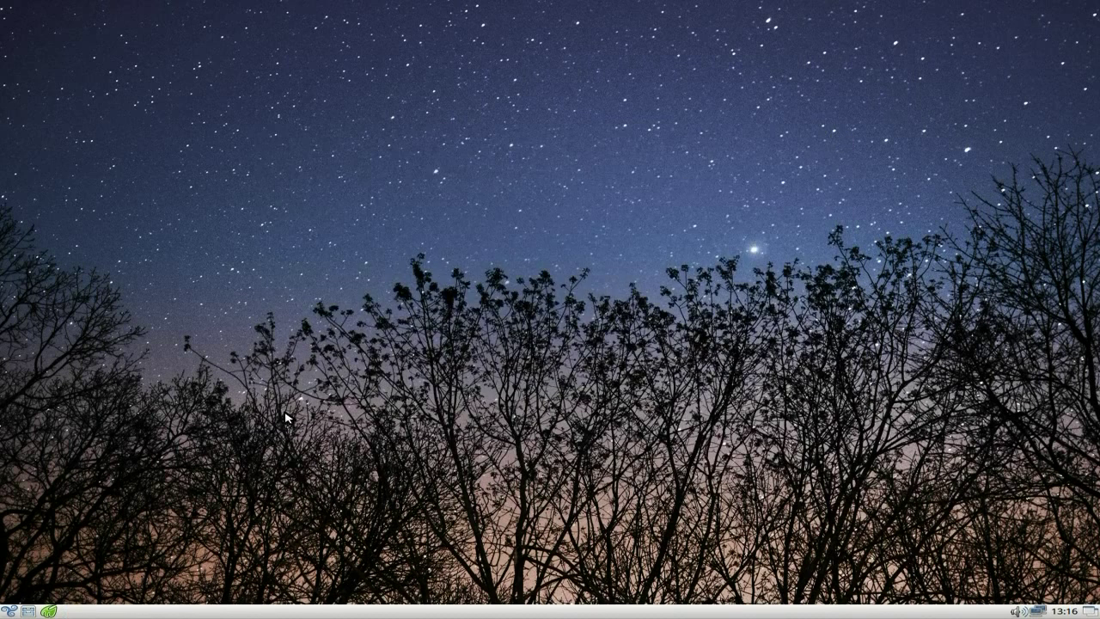
{"action": "left_click", "coordinate": [14, 612]}
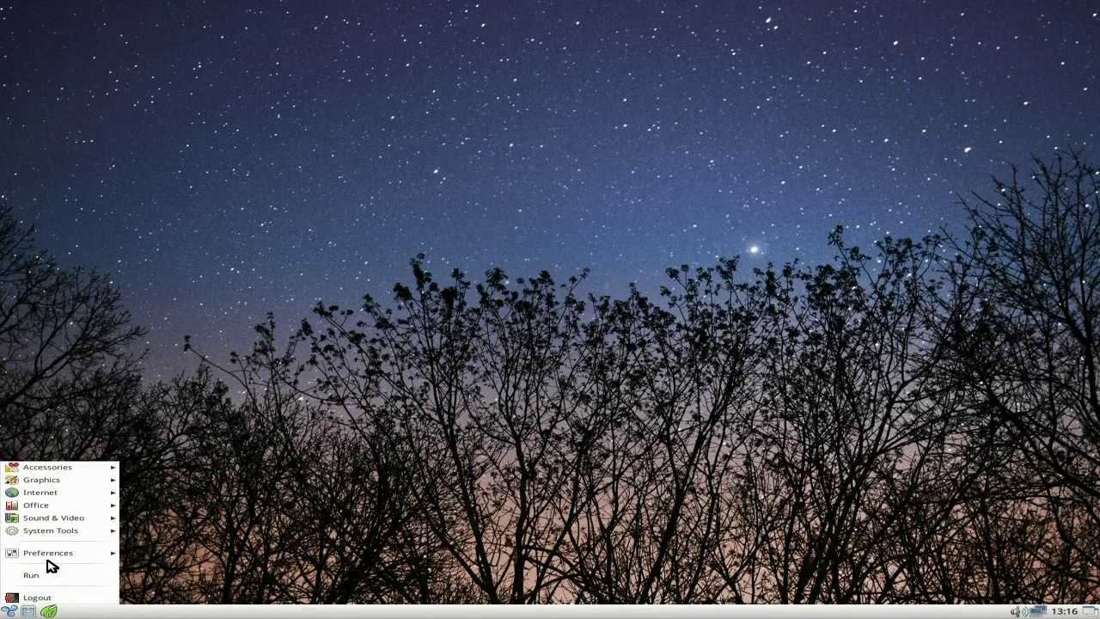
{"action": "mouse_move", "coordinate": [54, 559]}
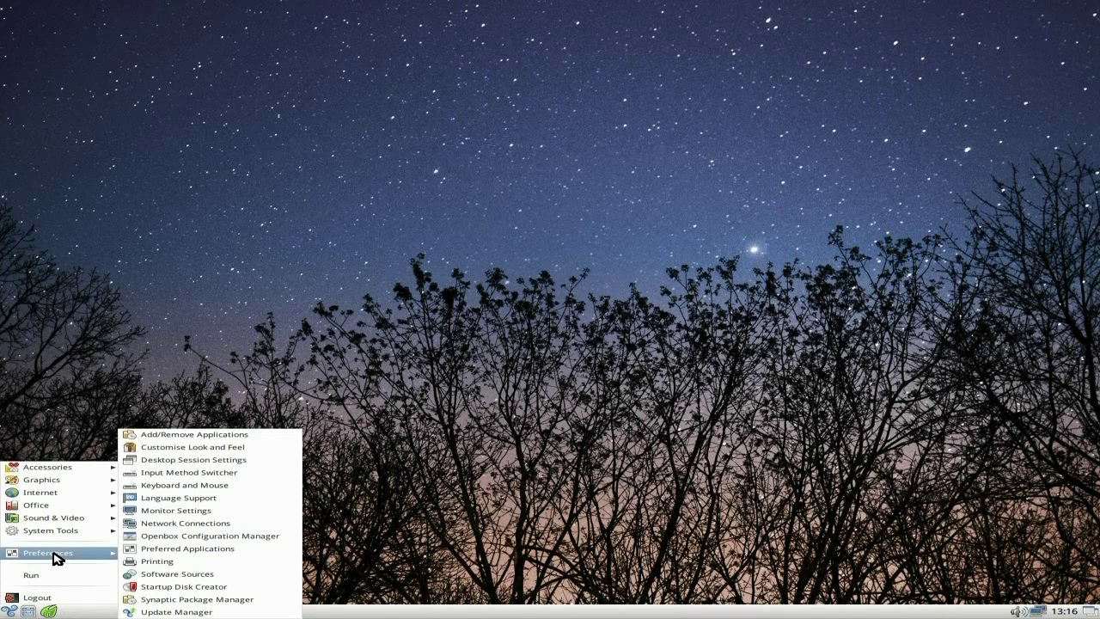
{"action": "left_click", "coordinate": [200, 599]}
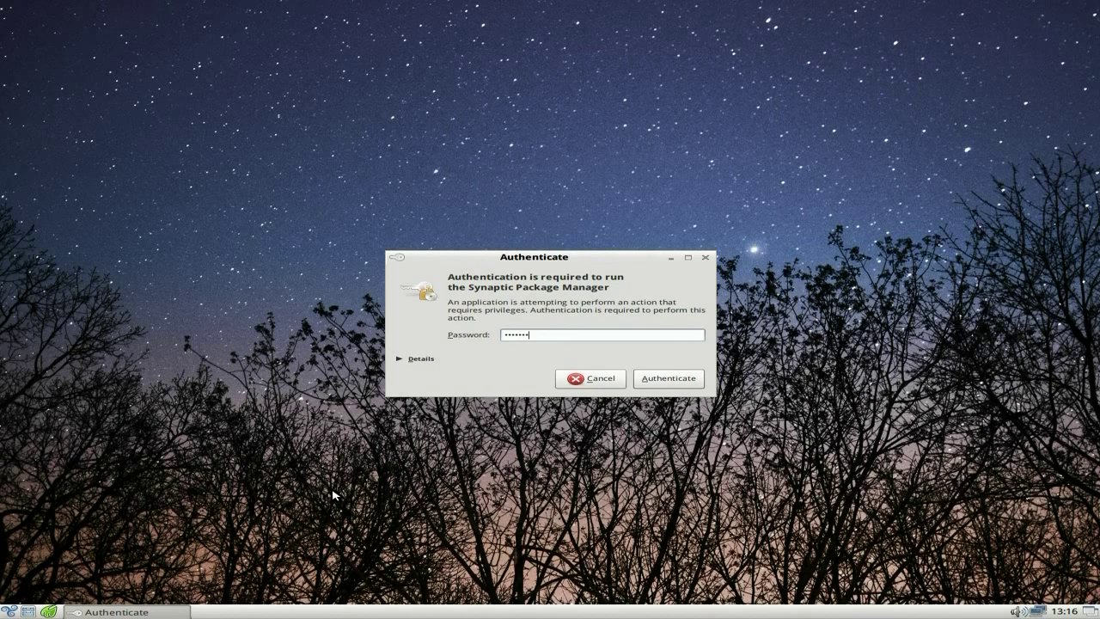
{"action": "key", "text": "Return"}
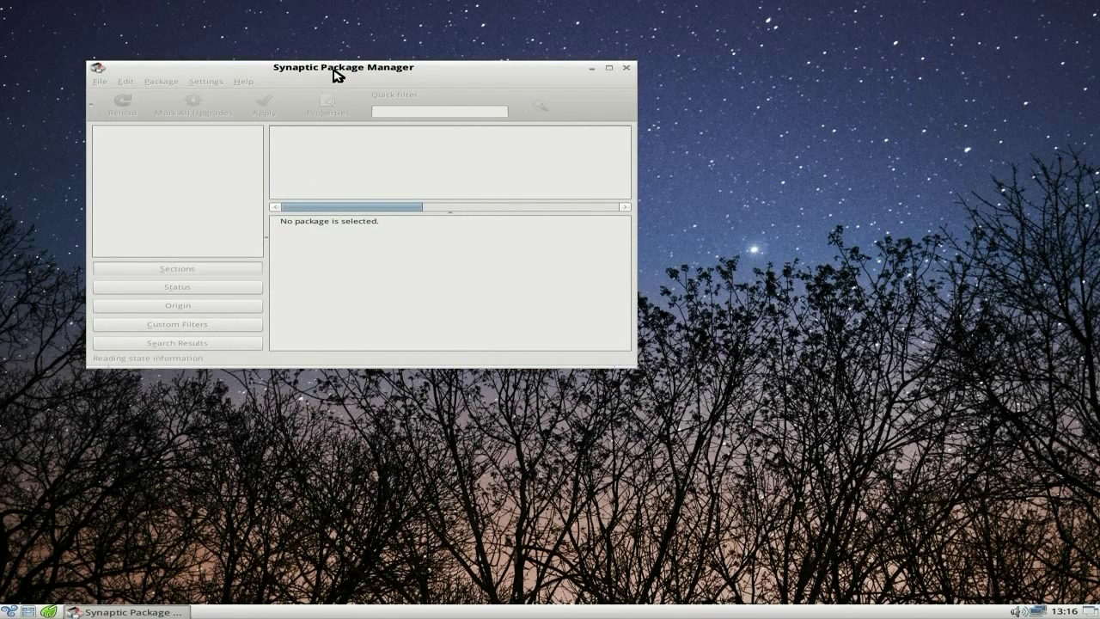
{"action": "left_click_drag", "start_coordinate": [334, 74], "coordinate": [440, 90]}
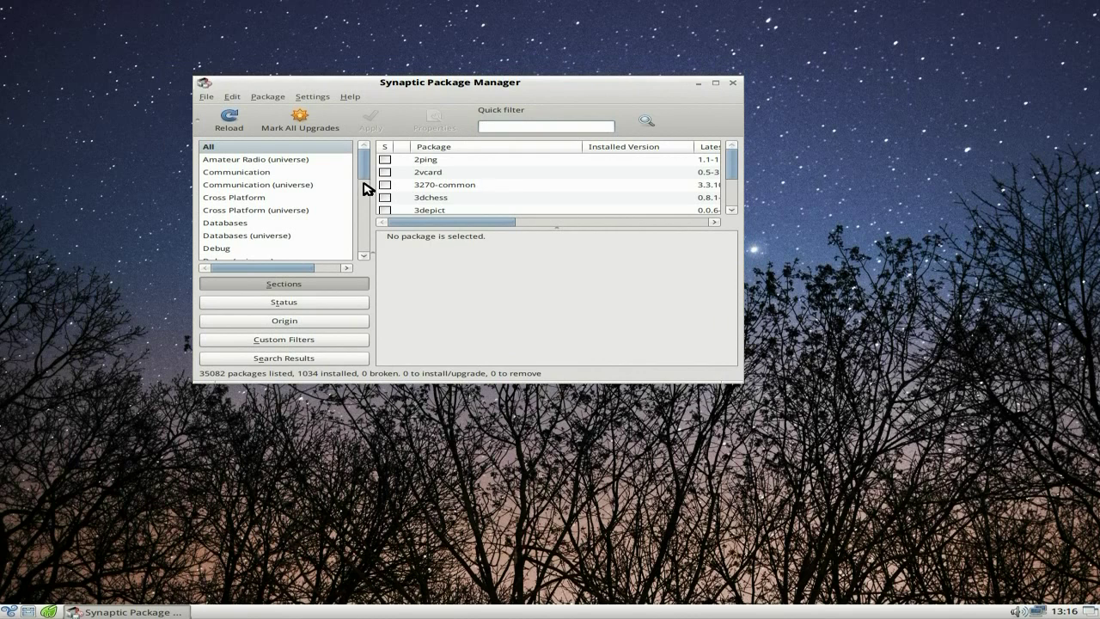
Search Synaptic's package list for 'seamonkey', finding only two unrelated packages.
{"action": "left_click", "coordinate": [646, 121]}
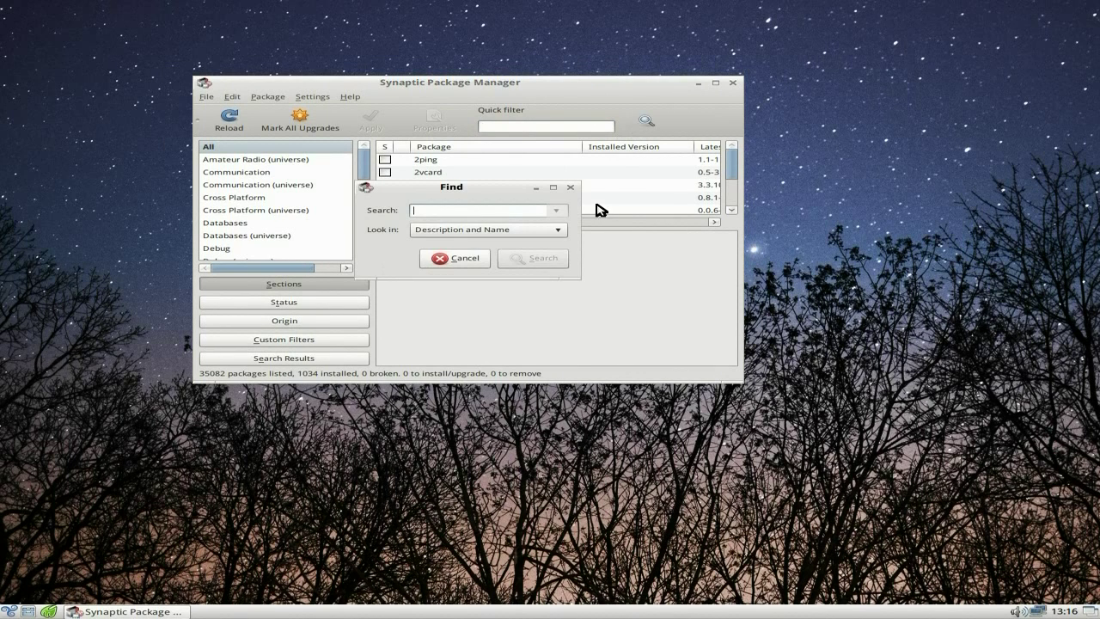
{"action": "type", "text": "seamonkey"}
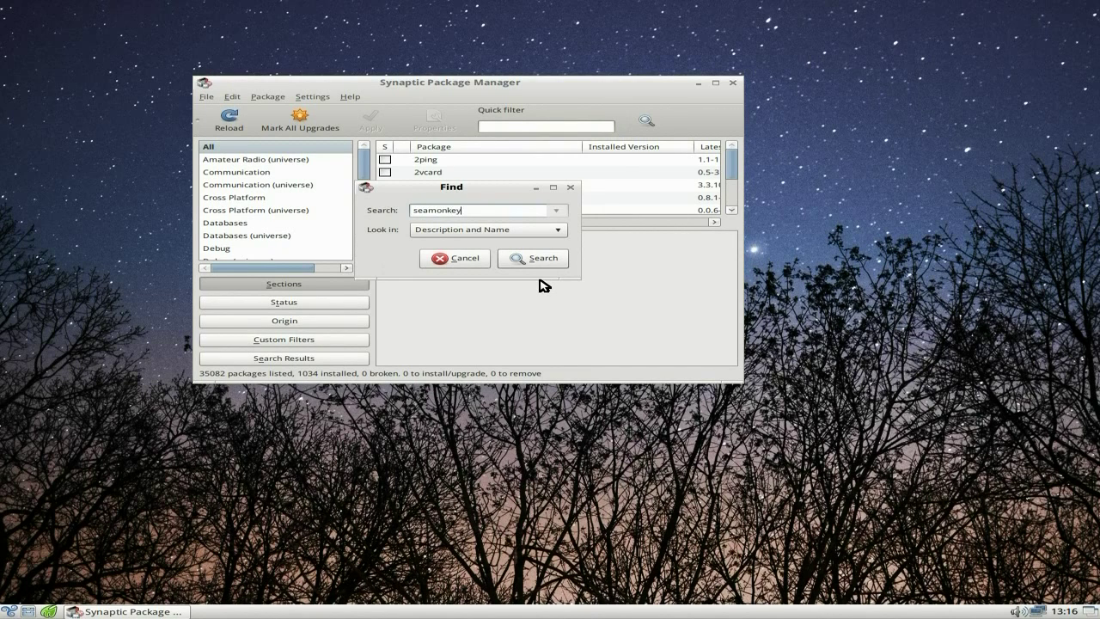
{"action": "key", "text": "Return"}
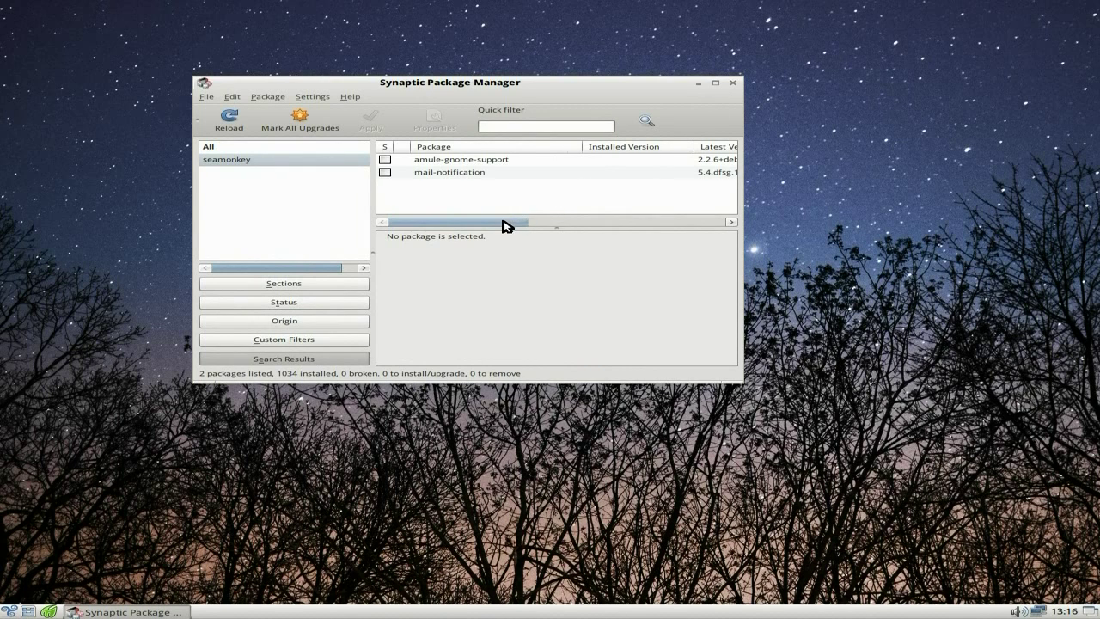
{"action": "left_click_drag", "start_coordinate": [503, 225], "coordinate": [464, 226]}
Close Synaptic, search YouTube in Midori for 'sneekylinux', and try playing the Puppylinux 525 video.
{"action": "left_click", "coordinate": [732, 84]}
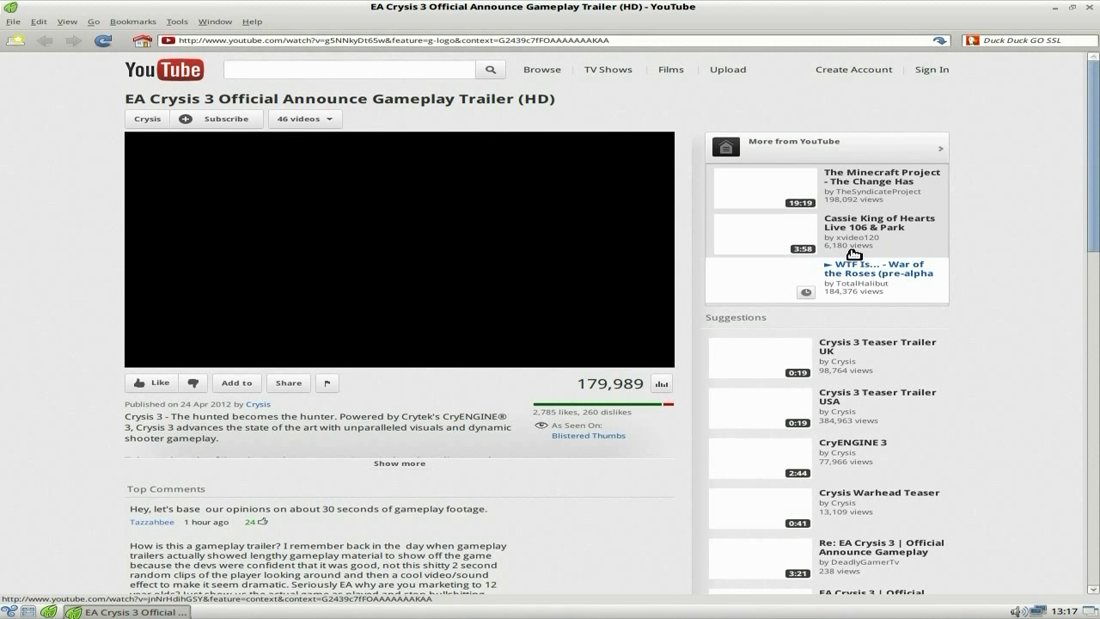
{"action": "left_click", "coordinate": [300, 70]}
{"action": "type", "text": "sneeky"}
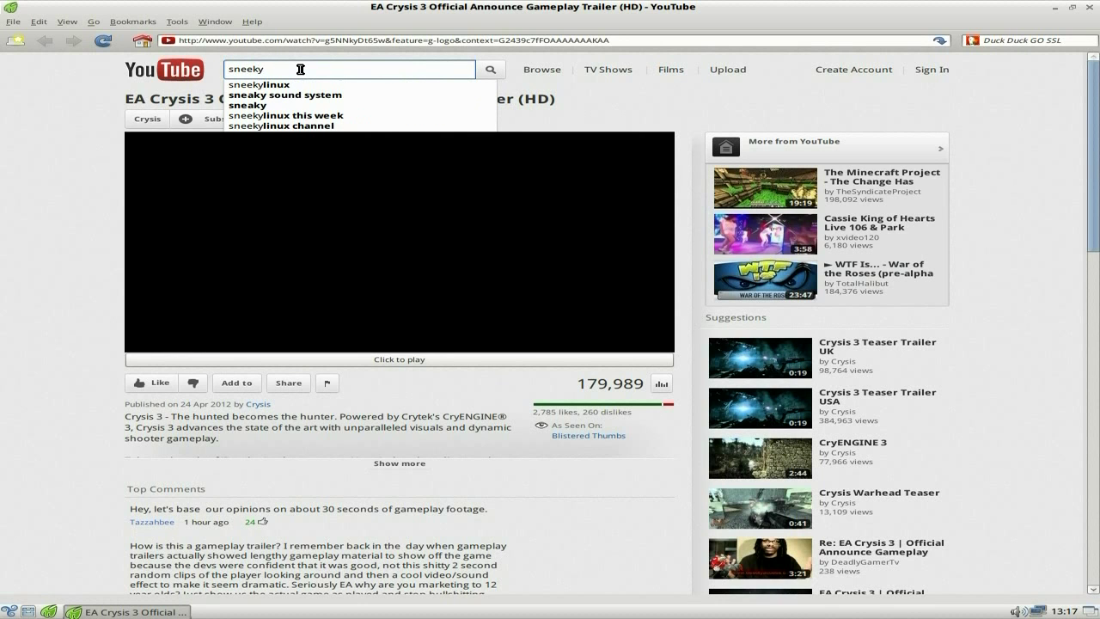
{"action": "left_click", "coordinate": [292, 85]}
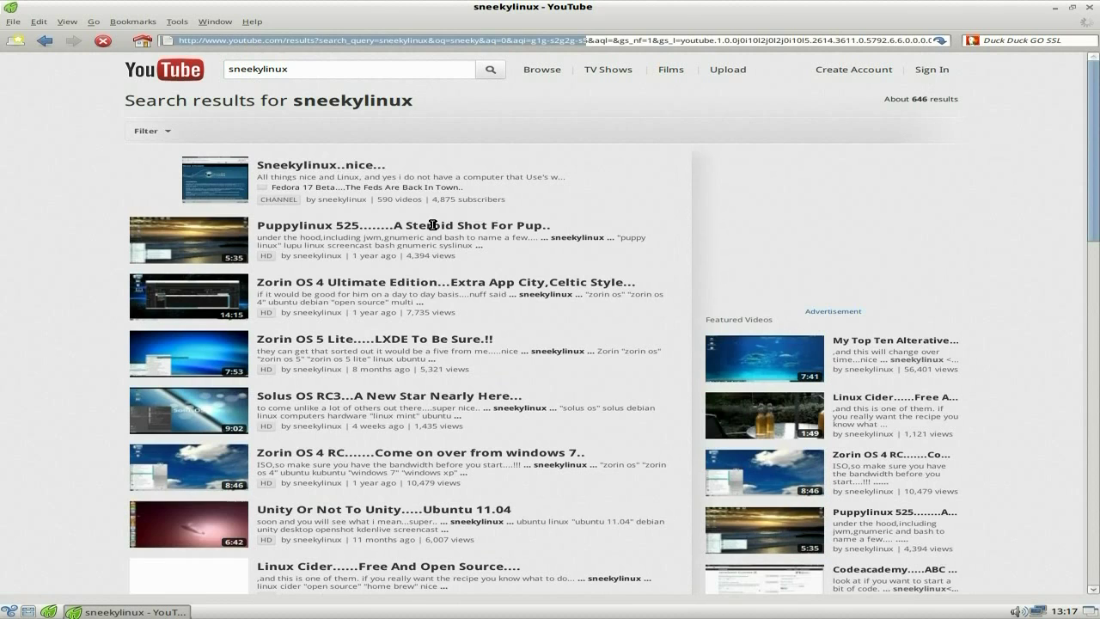
{"action": "left_click", "coordinate": [183, 245]}
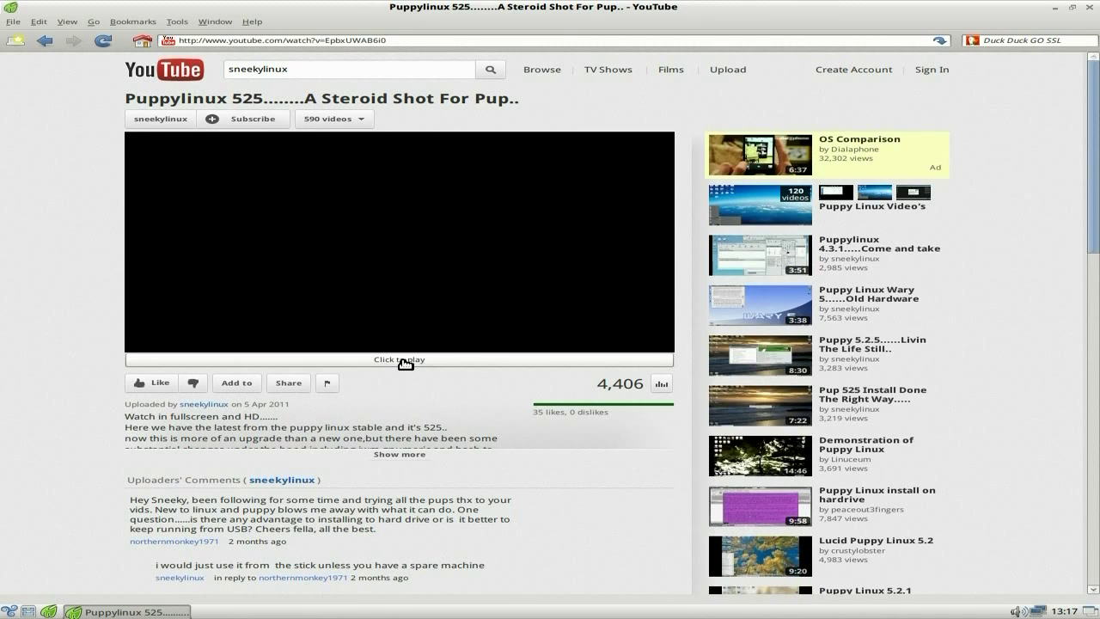
{"action": "left_click", "coordinate": [403, 362]}
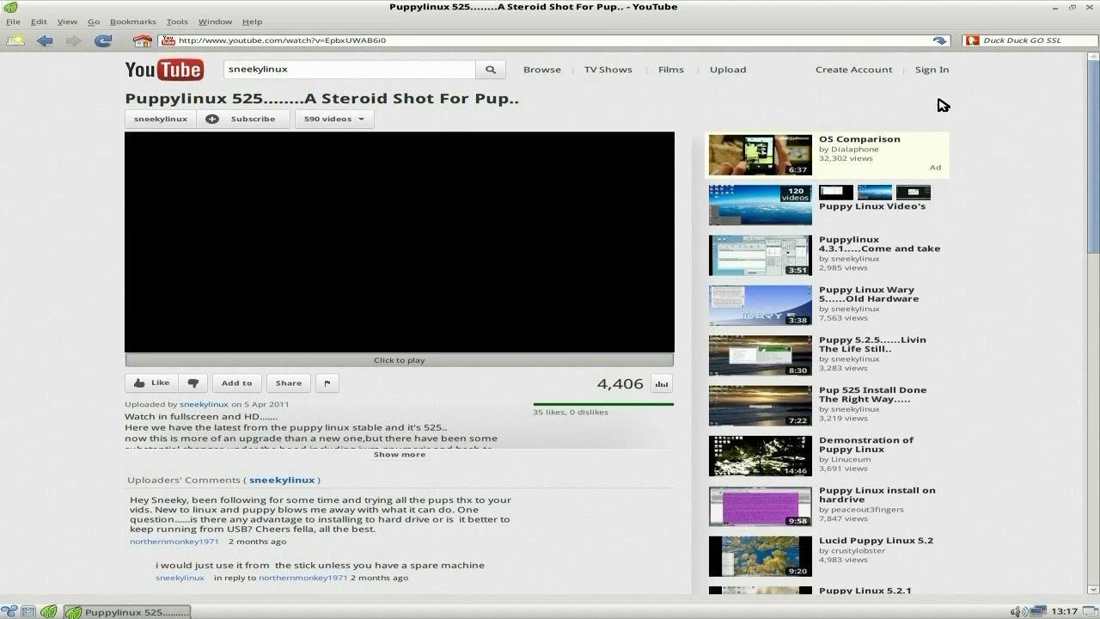
Close Midori and launch Abrowser from the Internet menu.
{"action": "left_click", "coordinate": [1092, 8]}
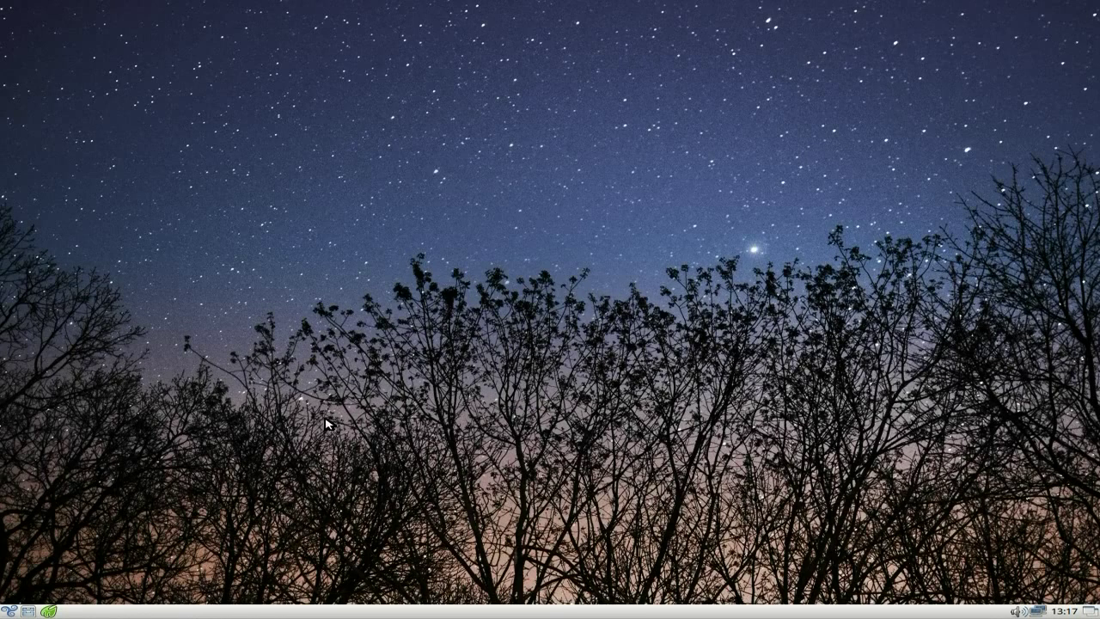
{"action": "left_click", "coordinate": [7, 612]}
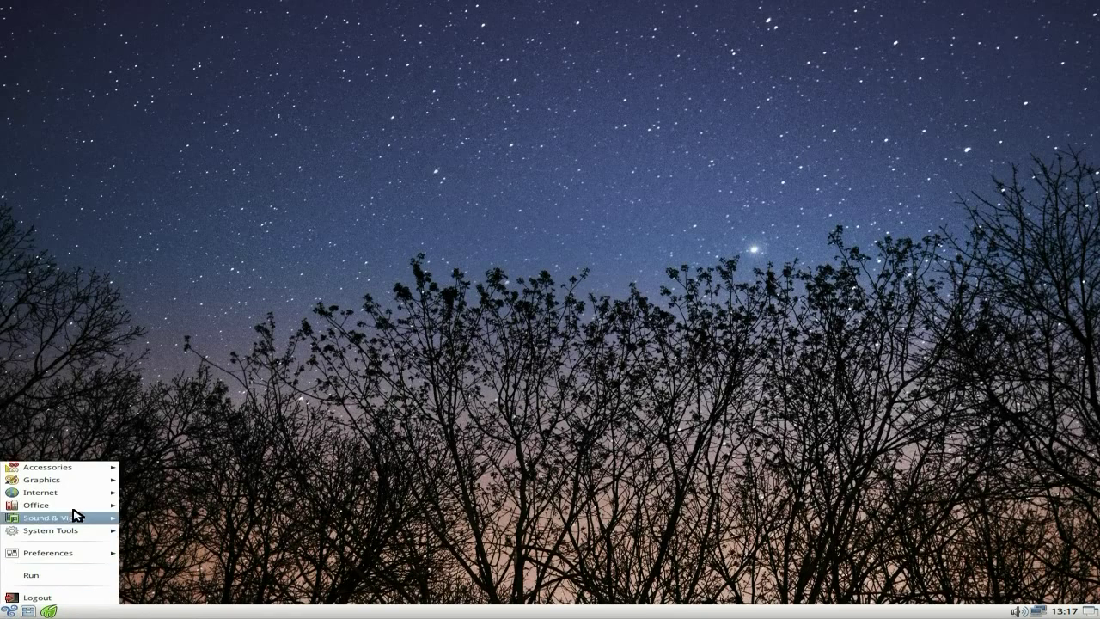
{"action": "mouse_move", "coordinate": [76, 495]}
{"action": "left_click", "coordinate": [157, 496]}
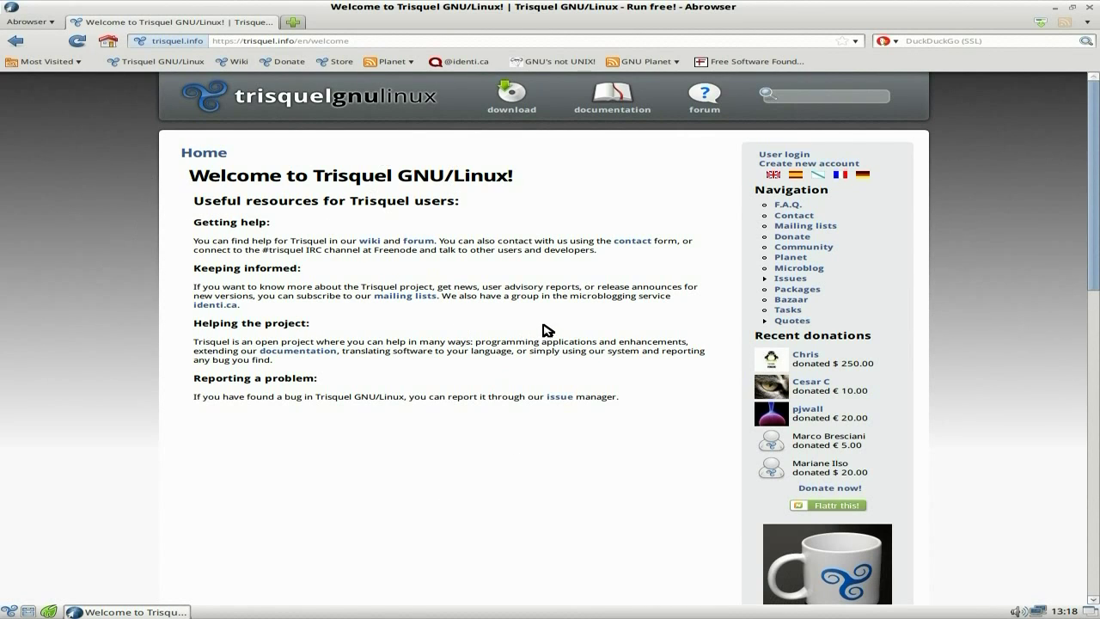
Open the trisquel.info download page and select the Trisquel Mini 5.5 edition.
{"action": "left_click", "coordinate": [514, 110]}
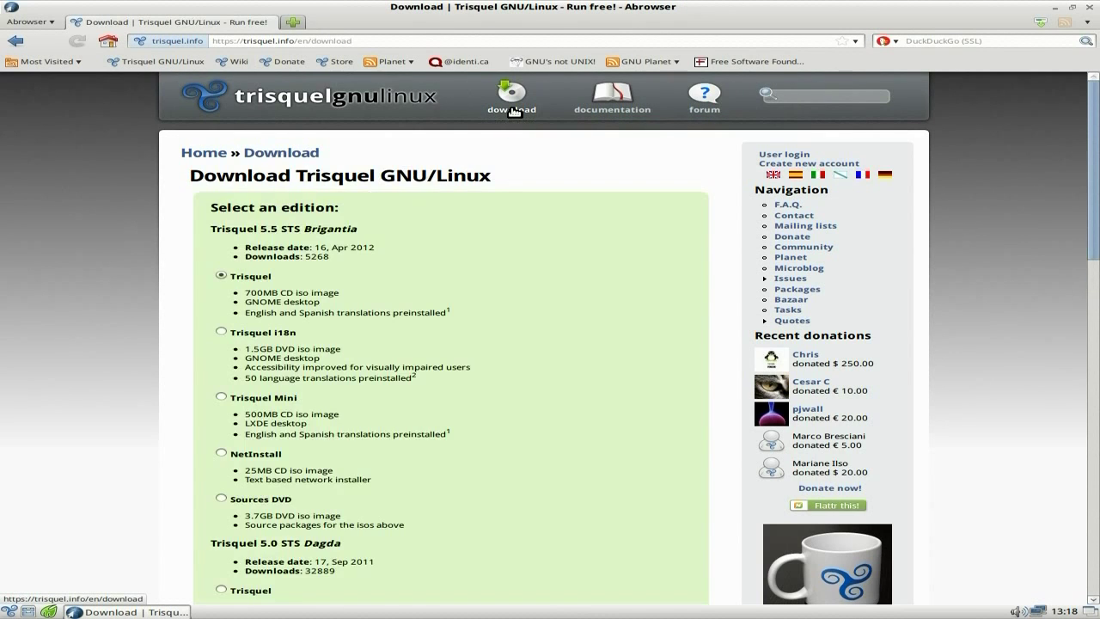
{"action": "scroll", "coordinate": [541, 297], "scroll_direction": "down", "scroll_amount": 2}
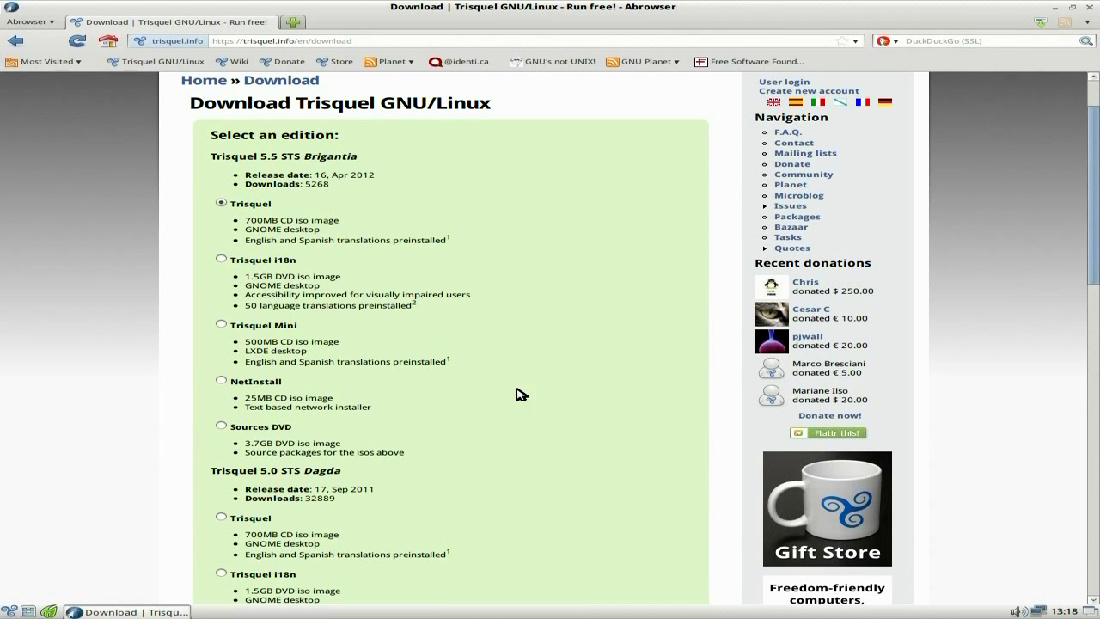
{"action": "left_click", "coordinate": [225, 327]}
{"action": "scroll", "coordinate": [579, 393], "scroll_direction": "down", "scroll_amount": 15}
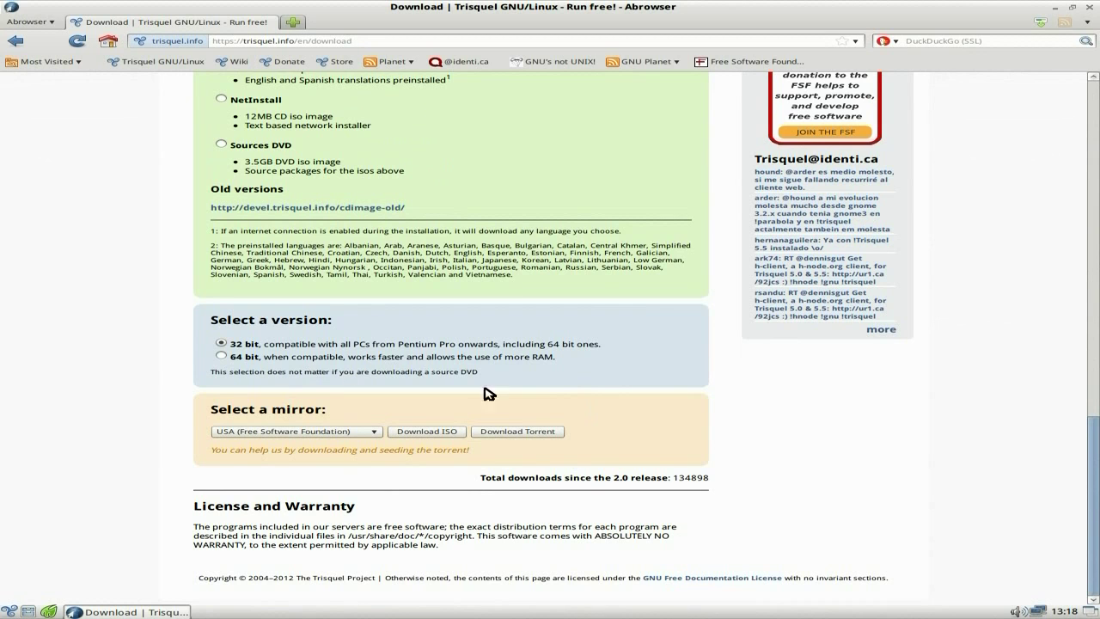
{"action": "scroll", "coordinate": [660, 391], "scroll_direction": "up", "scroll_amount": 15}
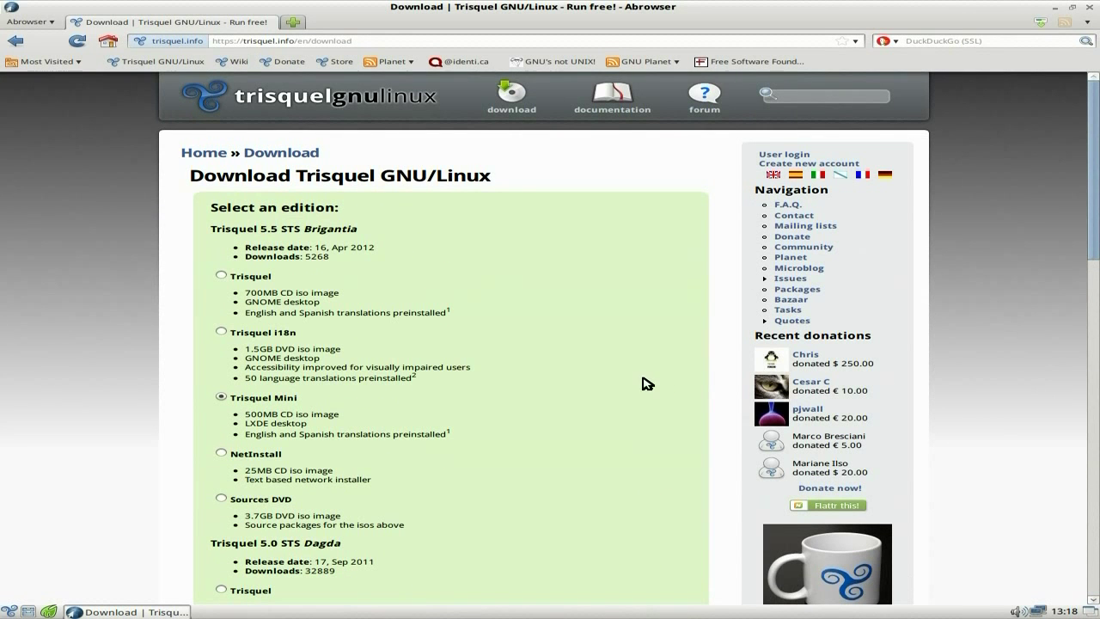
Search DuckDuckGo for 'youtube' and open the YouTube site from the results.
{"action": "left_click", "coordinate": [941, 43]}
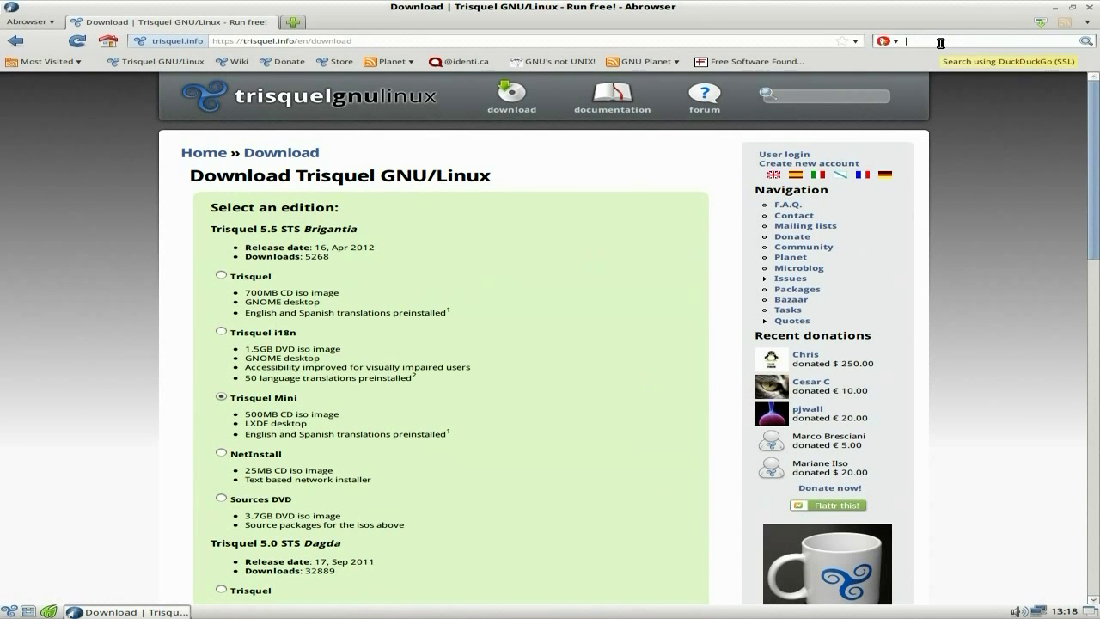
{"action": "type", "text": "you"}
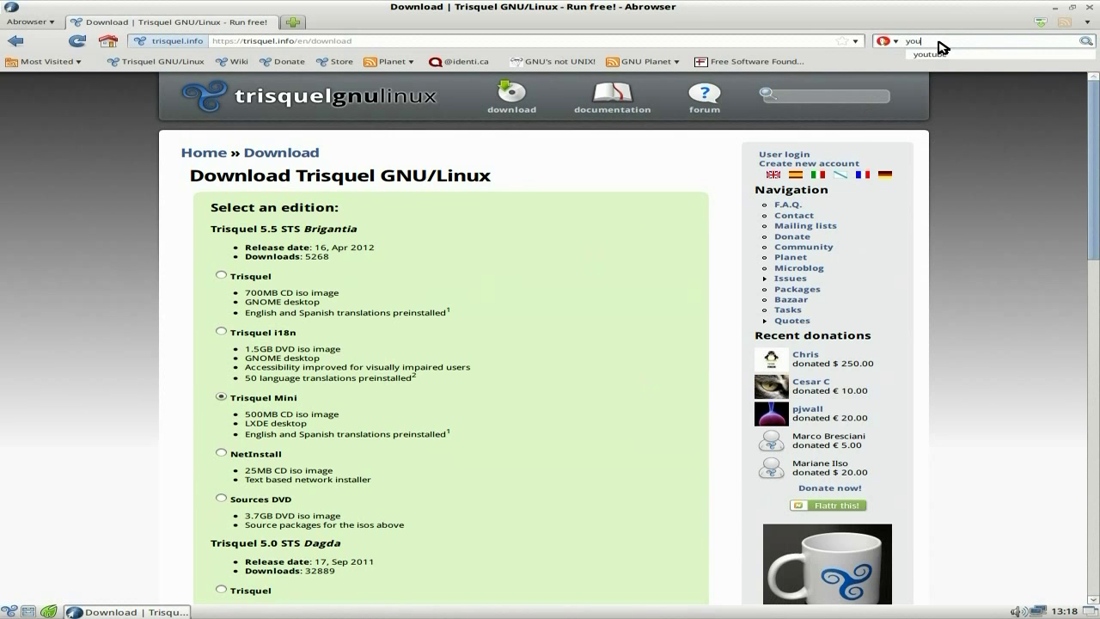
{"action": "left_click", "coordinate": [937, 54]}
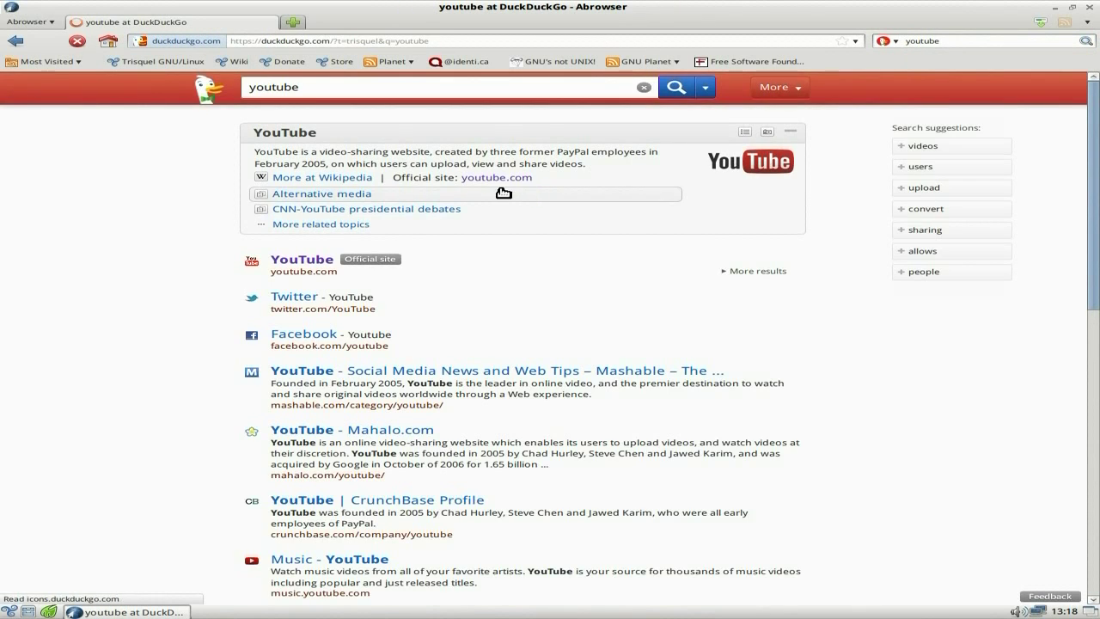
{"action": "left_click", "coordinate": [304, 261]}
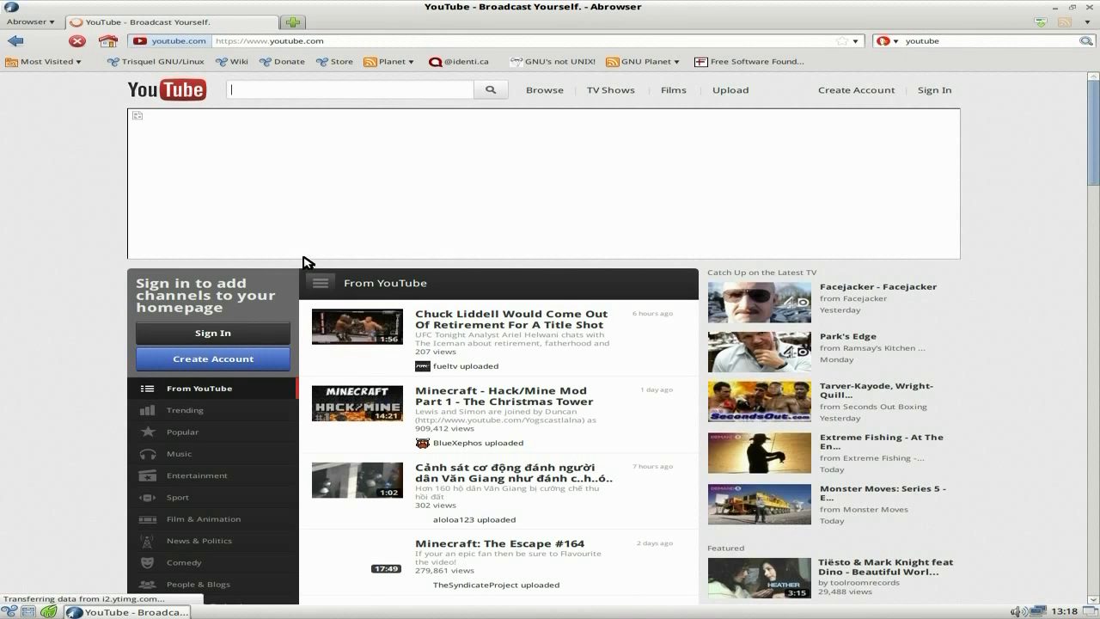
Search YouTube for sneekylinux and open the 'Puppylinux 525' video.
{"action": "left_click", "coordinate": [320, 91]}
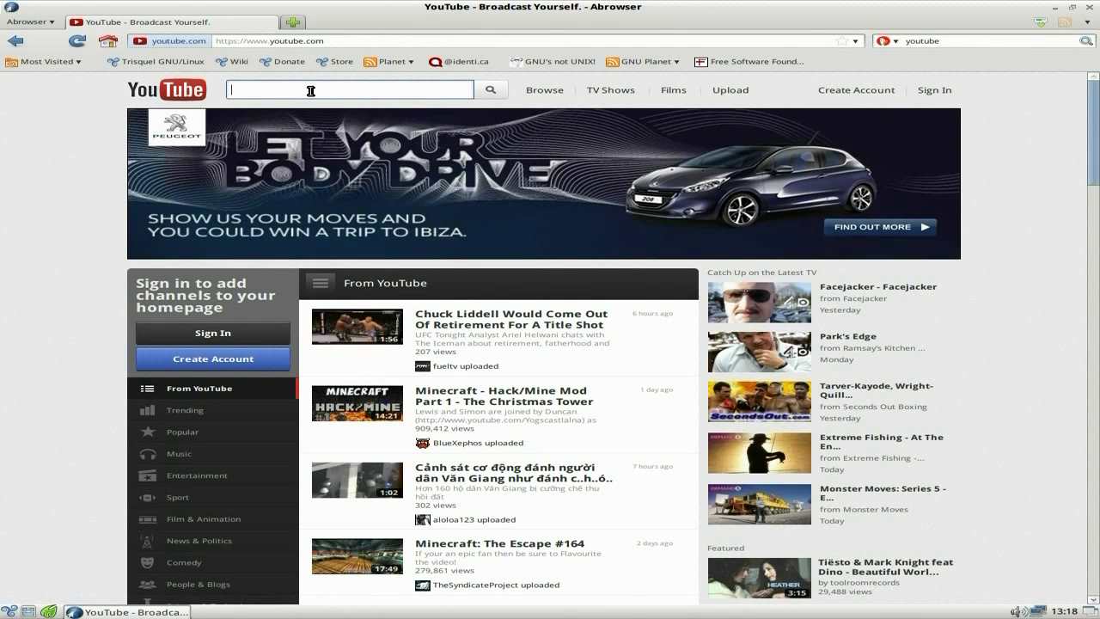
{"action": "type", "text": "sn"}
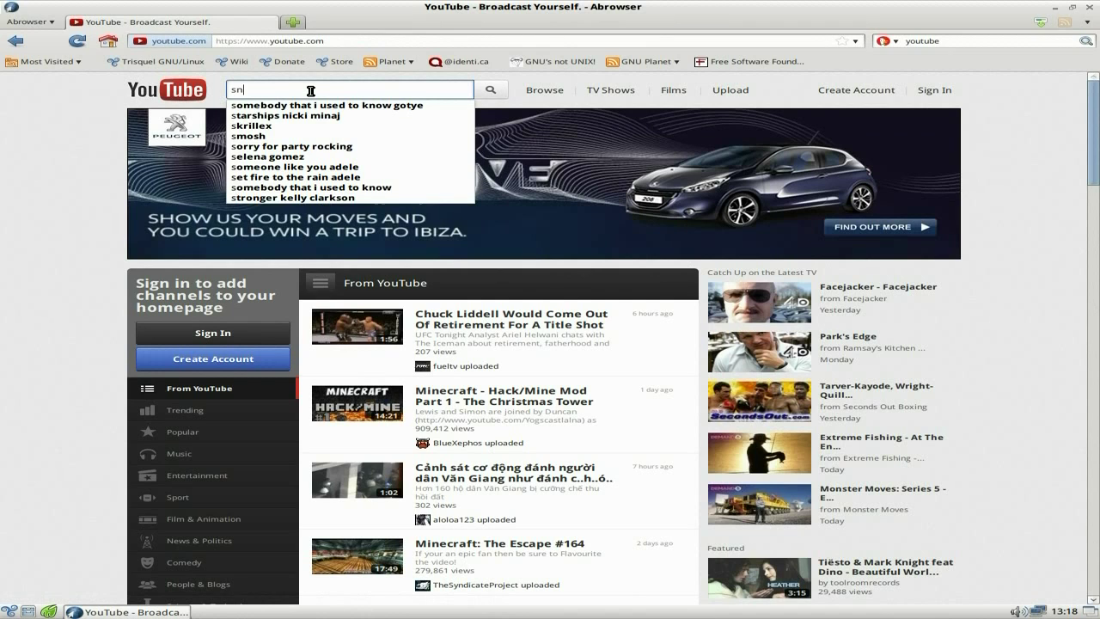
{"action": "type", "text": "eeky"}
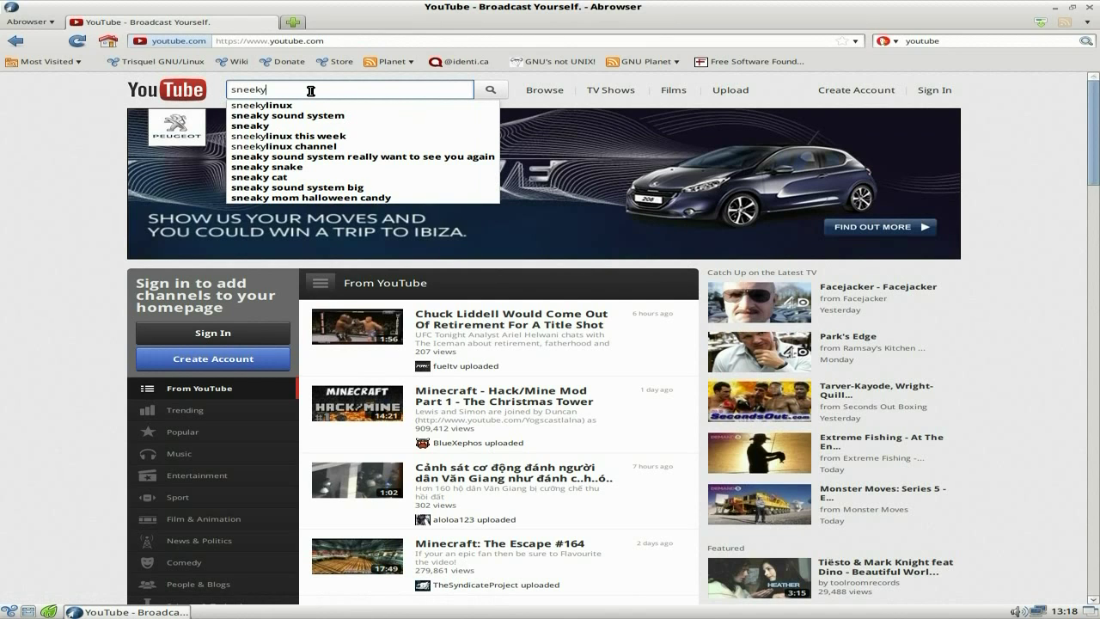
{"action": "left_click", "coordinate": [292, 105]}
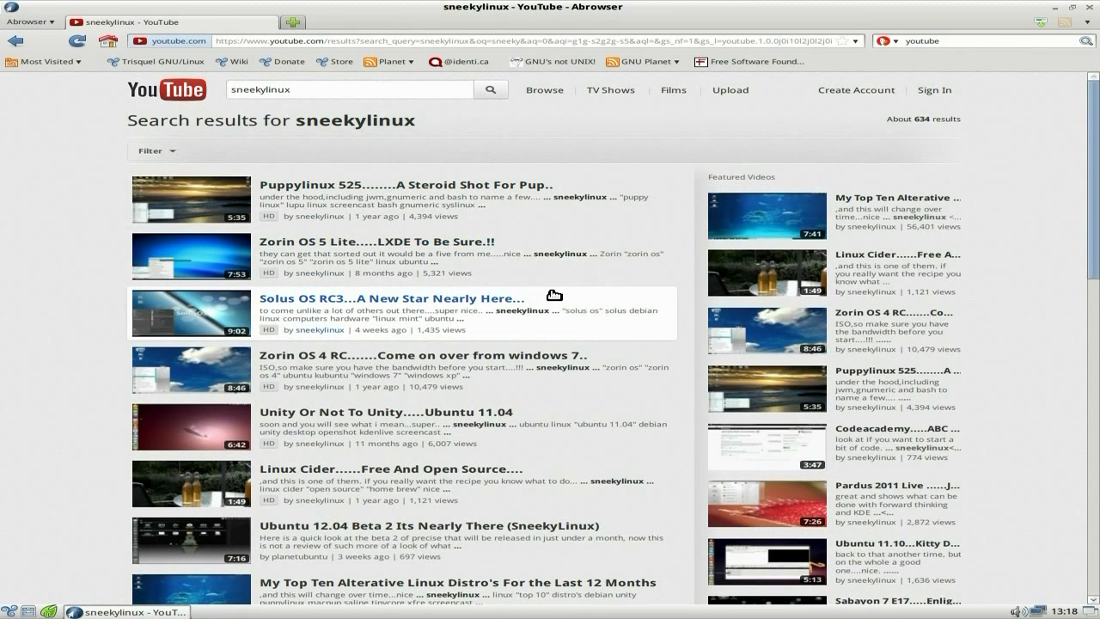
{"action": "scroll", "coordinate": [554, 294], "scroll_direction": "down", "scroll_amount": 1}
{"action": "scroll", "coordinate": [555, 295], "scroll_direction": "up", "scroll_amount": 1}
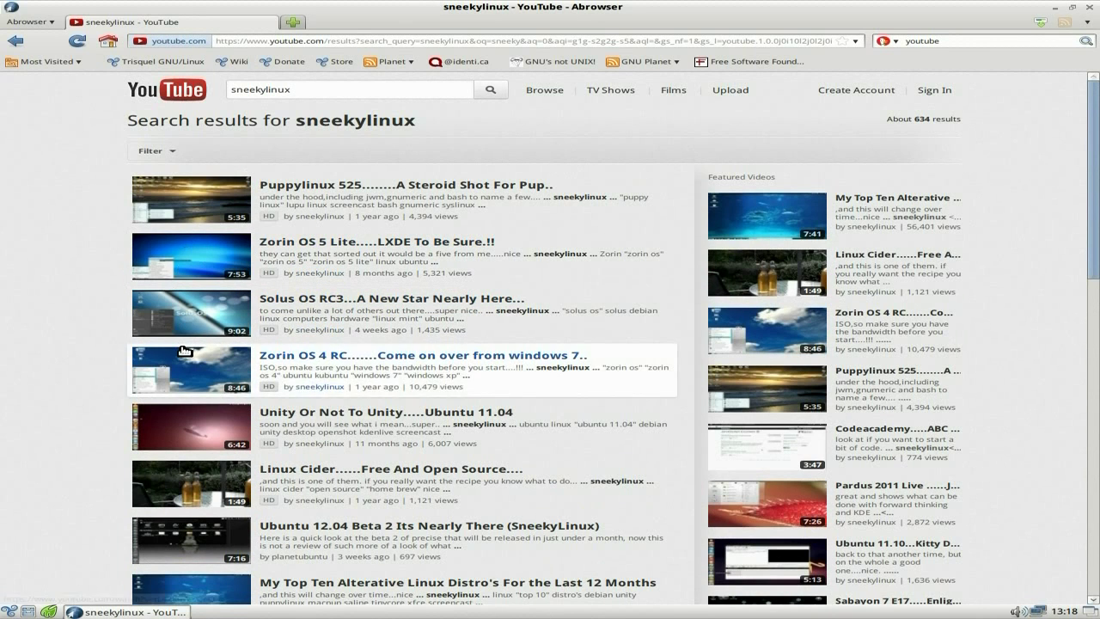
{"action": "scroll", "coordinate": [182, 371], "scroll_direction": "down", "scroll_amount": 2}
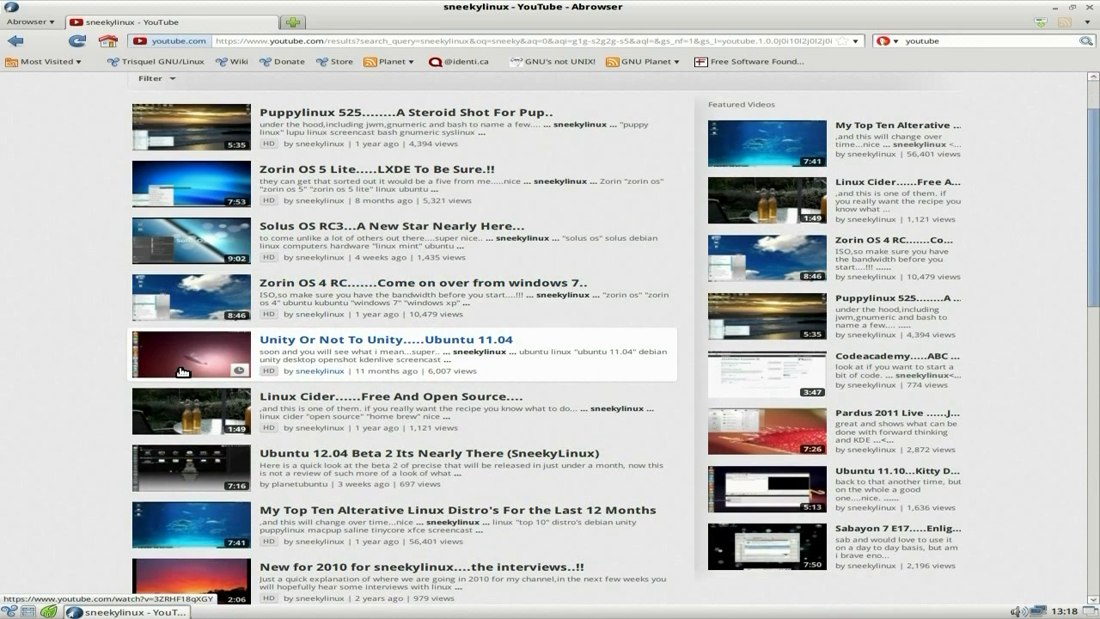
{"action": "left_click", "coordinate": [199, 129]}
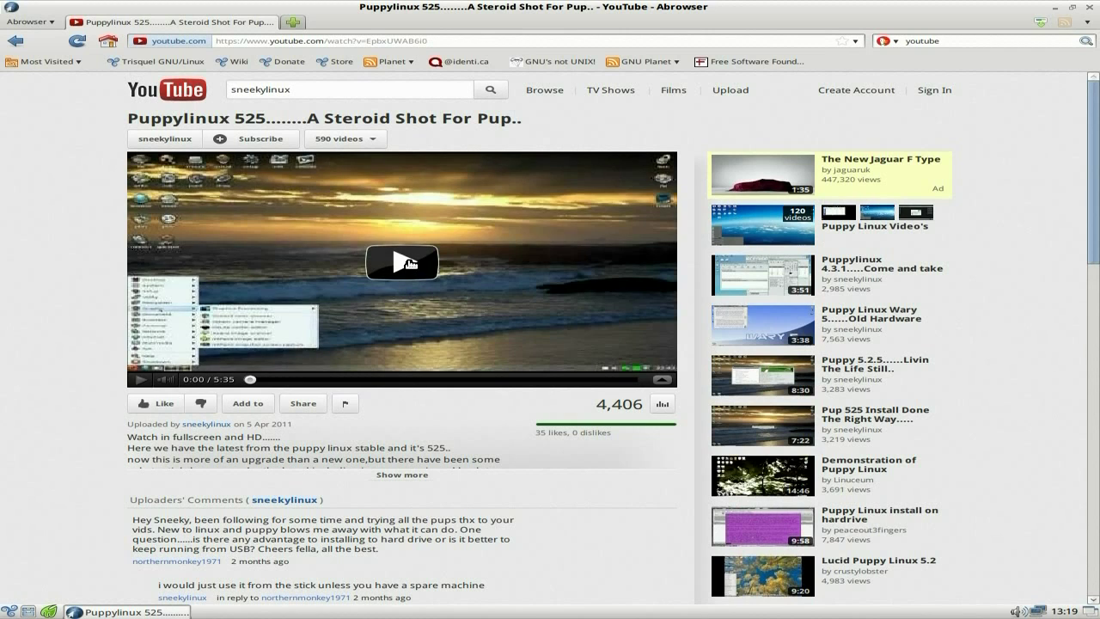
Start the Puppylinux 525 video playing smoothly in Abrowser.
{"action": "left_click", "coordinate": [408, 263]}
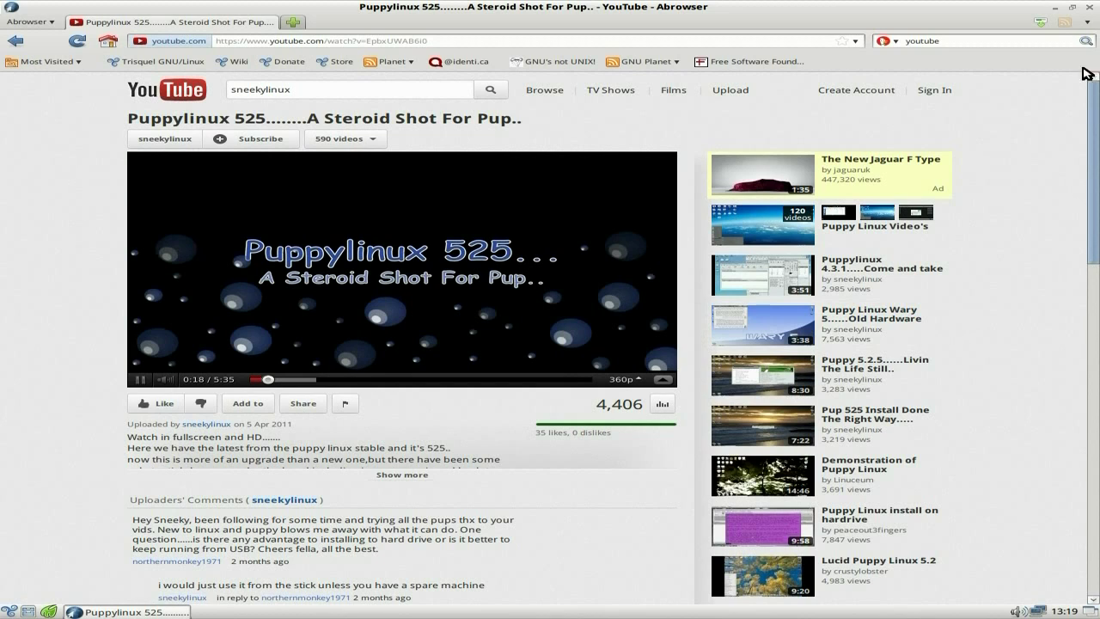
{"action": "left_click", "coordinate": [1092, 7]}
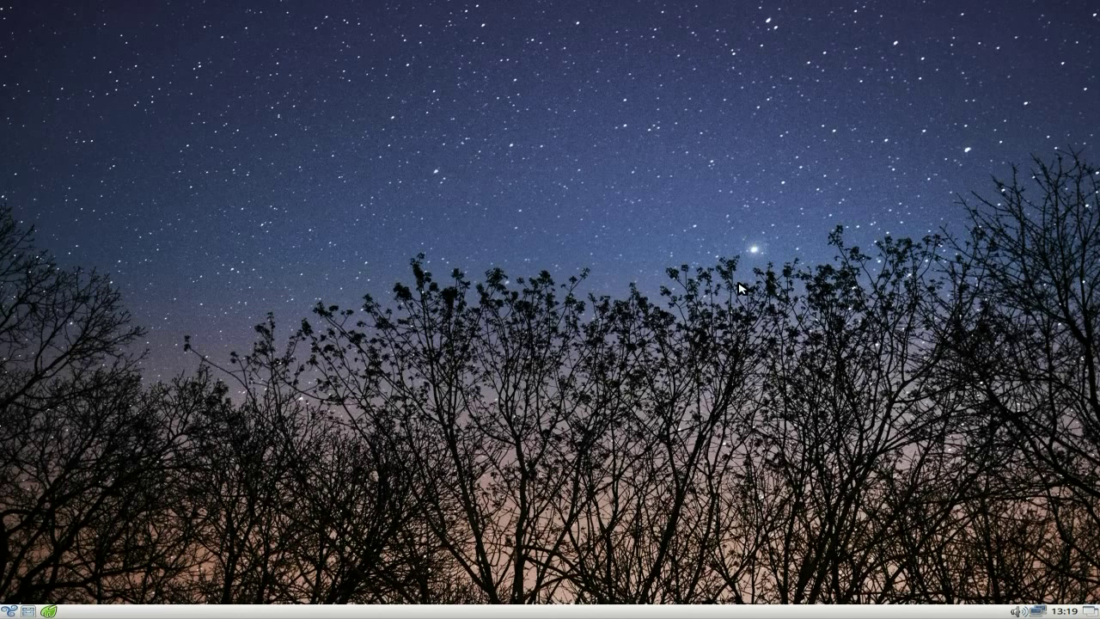